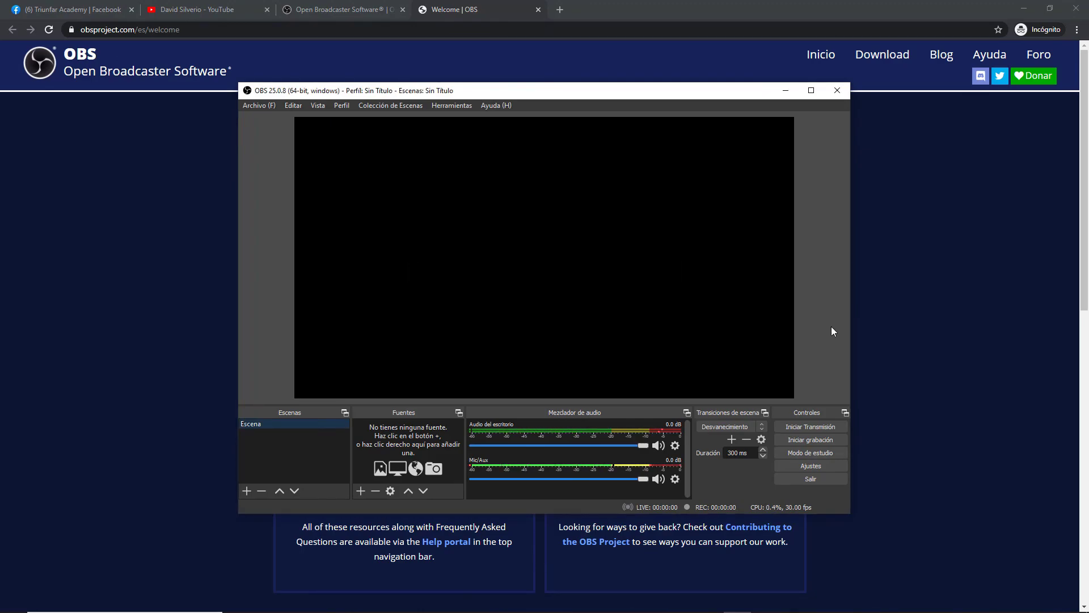
- Maximize the OBS window and mute the Mic/Aux source in the audio mixer
{"action": "left_click", "coordinate": [811, 91]}
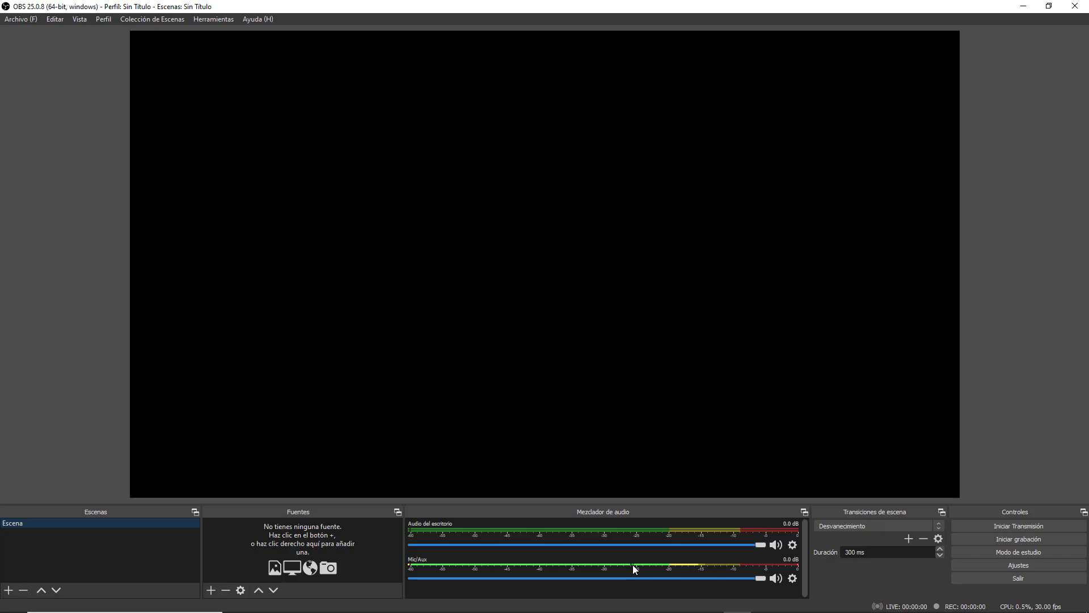
{"action": "left_click", "coordinate": [775, 577]}
- Open the settings and look through all the General options
{"action": "left_click", "coordinate": [1011, 563]}
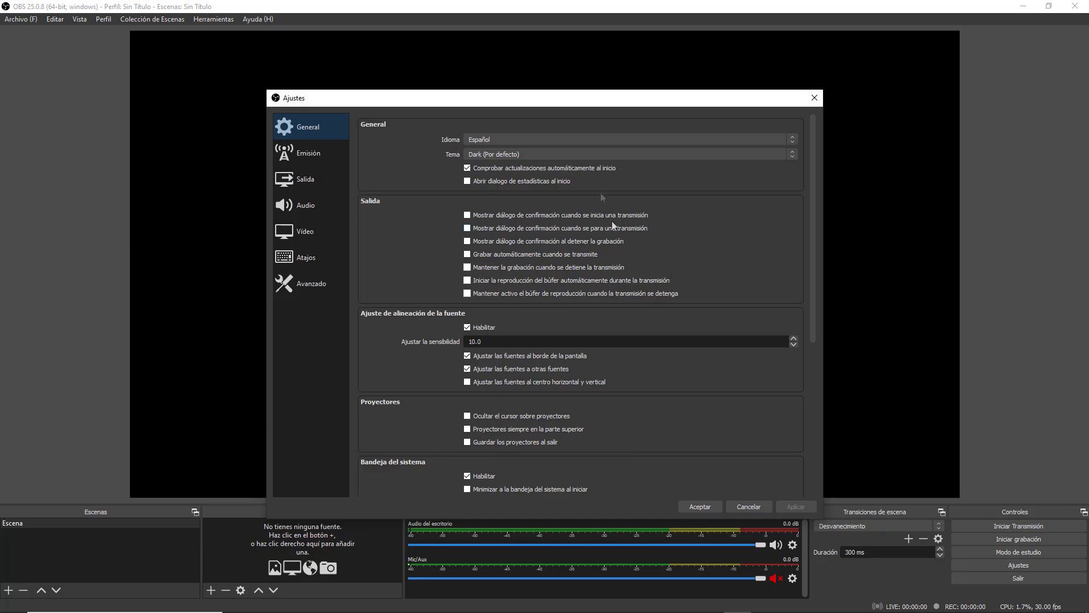
{"action": "scroll", "coordinate": [593, 452], "scroll_direction": "down", "scroll_amount": 3}
{"action": "scroll", "coordinate": [594, 451], "scroll_direction": "up", "scroll_amount": 3}
{"action": "scroll", "coordinate": [594, 451], "scroll_direction": "down", "scroll_amount": 8}
{"action": "scroll", "coordinate": [594, 451], "scroll_direction": "up", "scroll_amount": 8}
{"action": "scroll", "coordinate": [650, 448], "scroll_direction": "down", "scroll_amount": 4}
{"action": "scroll", "coordinate": [636, 442], "scroll_direction": "up", "scroll_amount": 4}
- Set the streaming service to Facebook Live with the Default server and go to the stream key field
{"action": "left_click", "coordinate": [307, 152]}
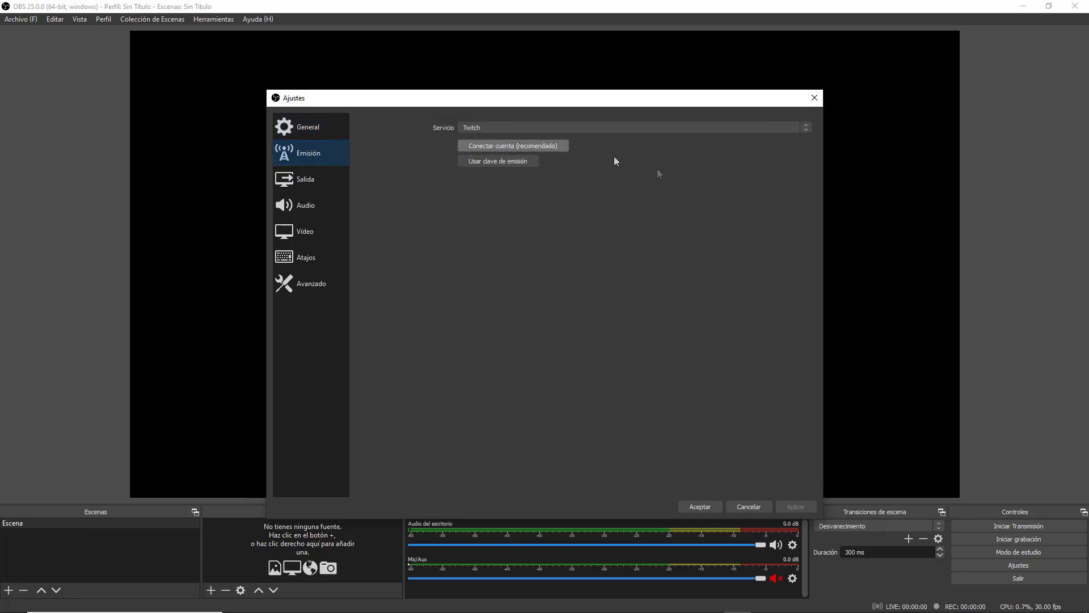
{"action": "left_click", "coordinate": [524, 128]}
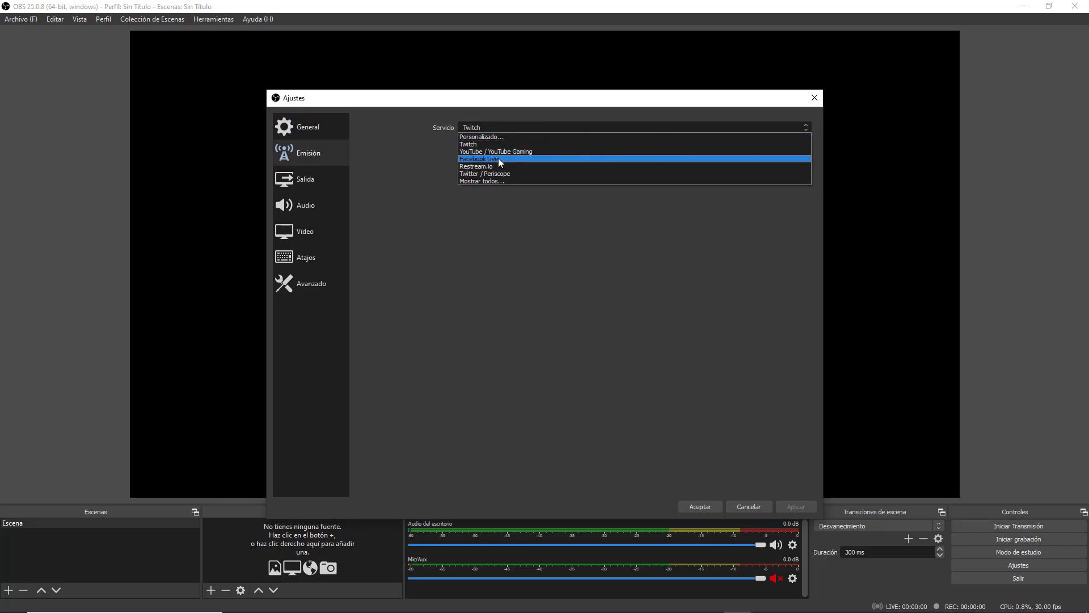
{"action": "left_click", "coordinate": [497, 159]}
{"action": "left_click", "coordinate": [563, 148]}
{"action": "left_click", "coordinate": [543, 146]}
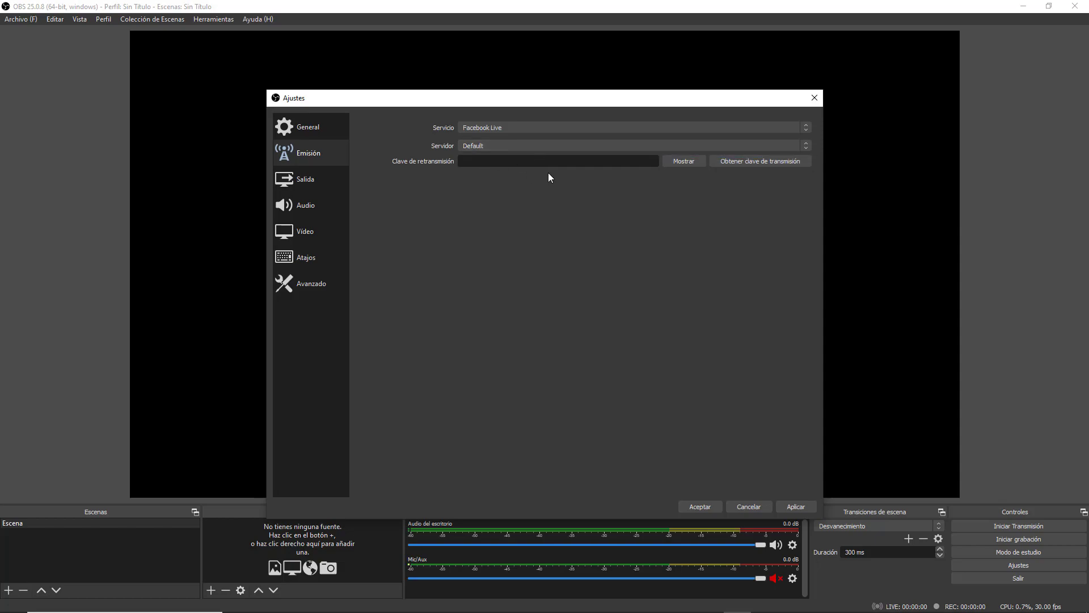
{"action": "left_click", "coordinate": [579, 161]}
- In the output settings, set the streaming video bitrate to 3000 Kbps, the encoder to Software (x264) and the audio bitrate to 160
{"action": "left_click", "coordinate": [311, 178]}
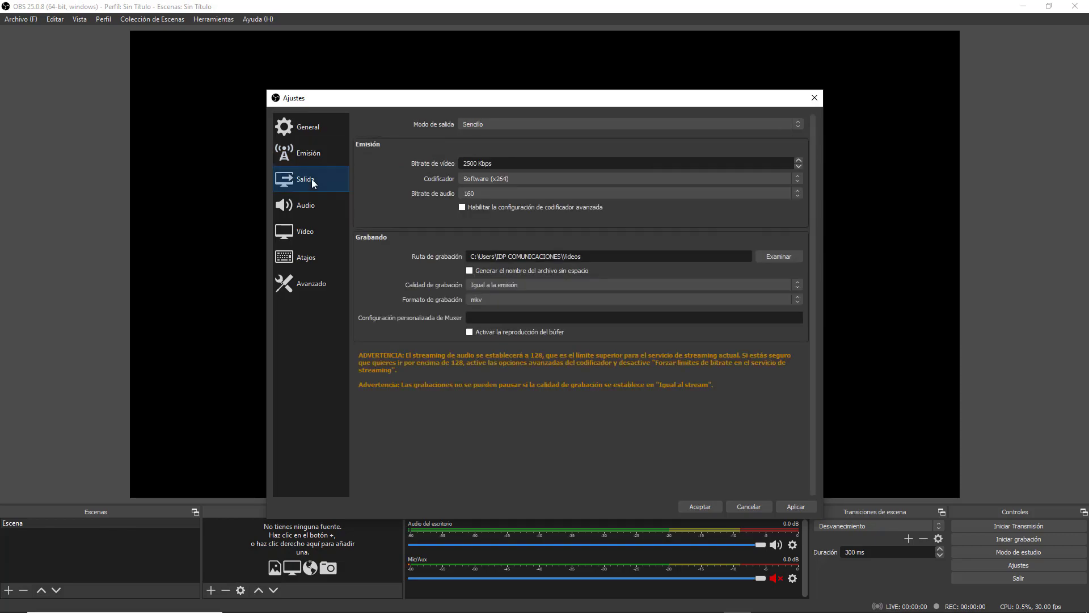
{"action": "left_click", "coordinate": [514, 163]}
{"action": "left_click_drag", "start_coordinate": [474, 163], "coordinate": [432, 161]}
{"action": "key", "text": "BackSpace"}
{"action": "left_click", "coordinate": [475, 178]}
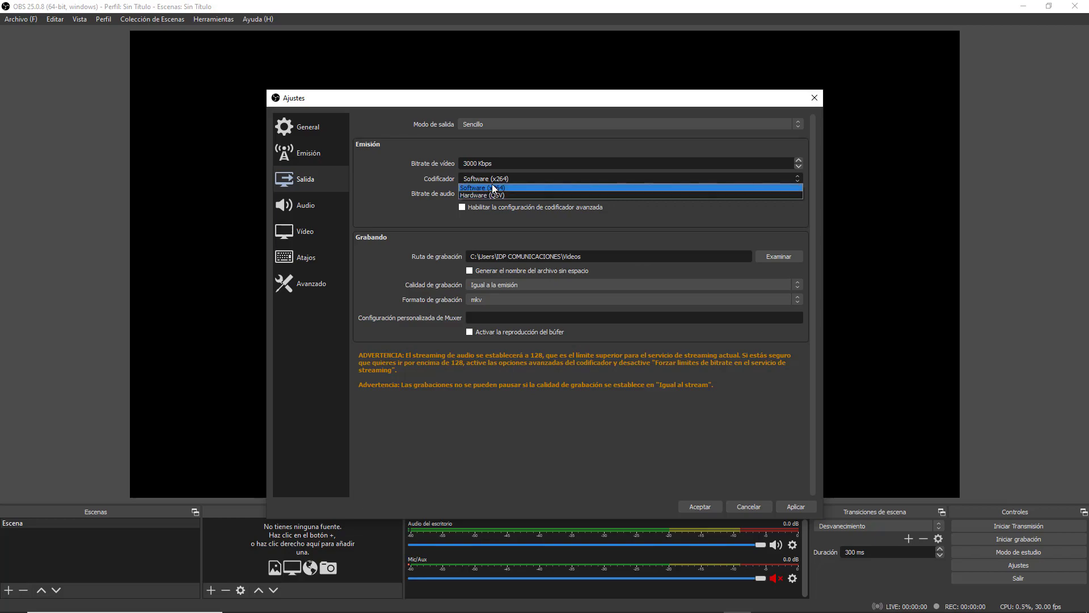
{"action": "left_click", "coordinate": [514, 188]}
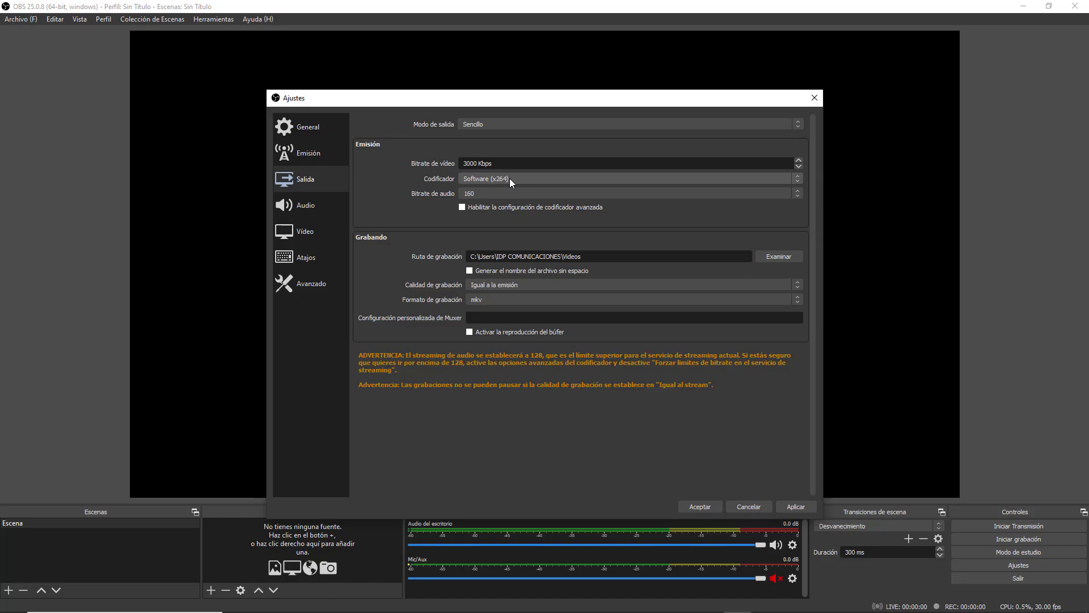
{"action": "left_click", "coordinate": [490, 193]}
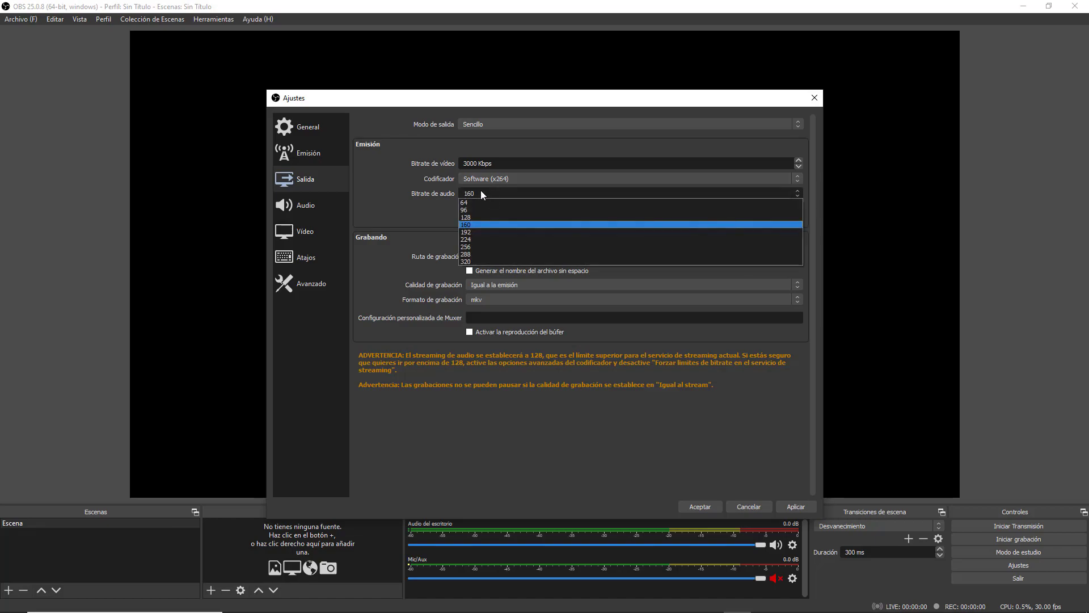
{"action": "left_click", "coordinate": [479, 223]}
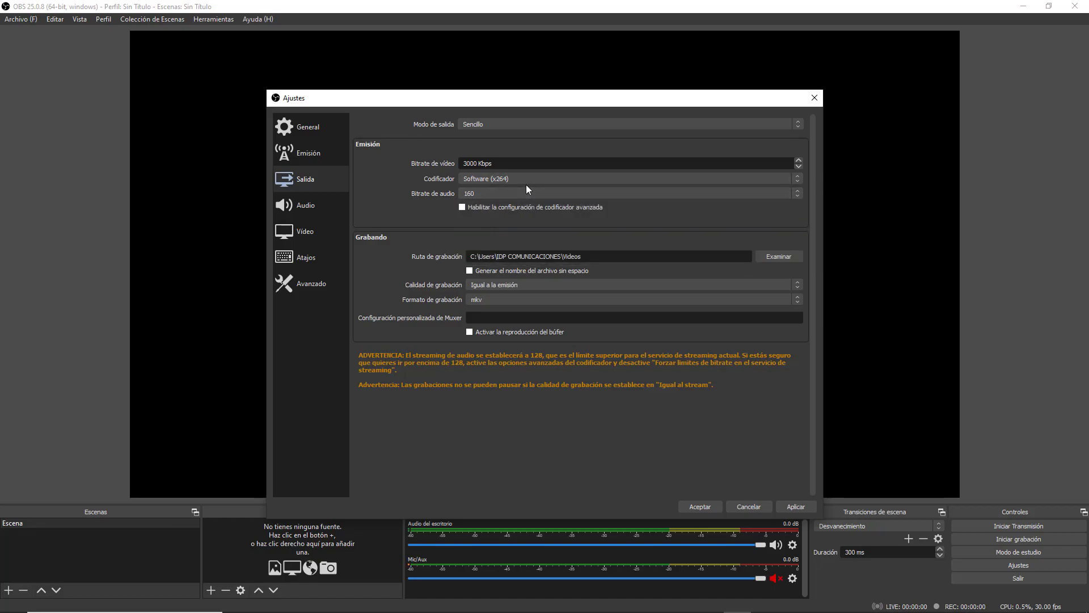
- Set the recording quality to "Igual a la emisión" and the recording format to mp4, and apply the changes
{"action": "left_click", "coordinate": [508, 287]}
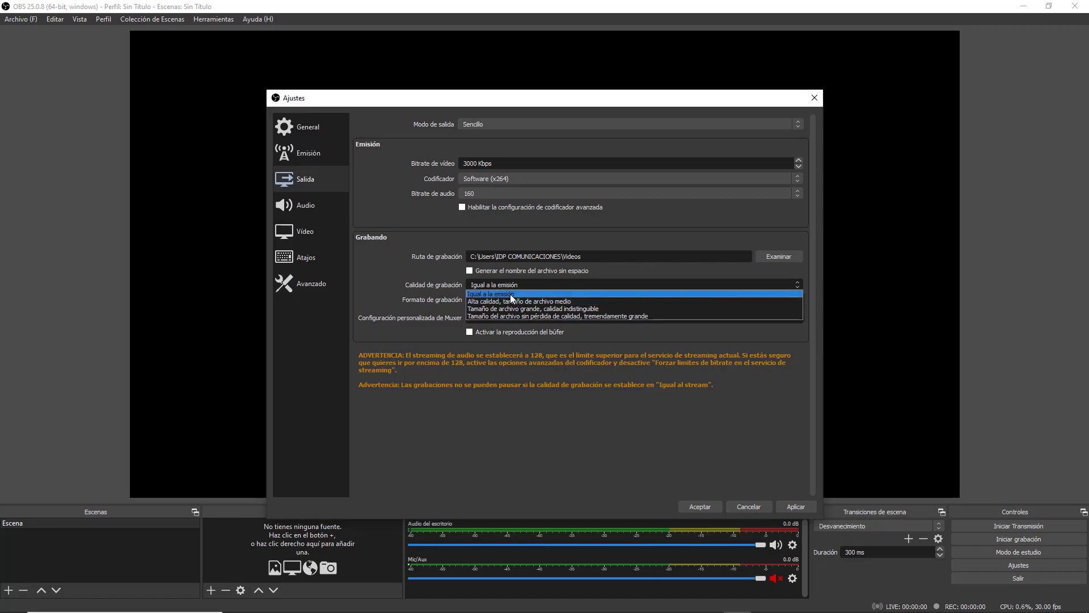
{"action": "left_click", "coordinate": [509, 294]}
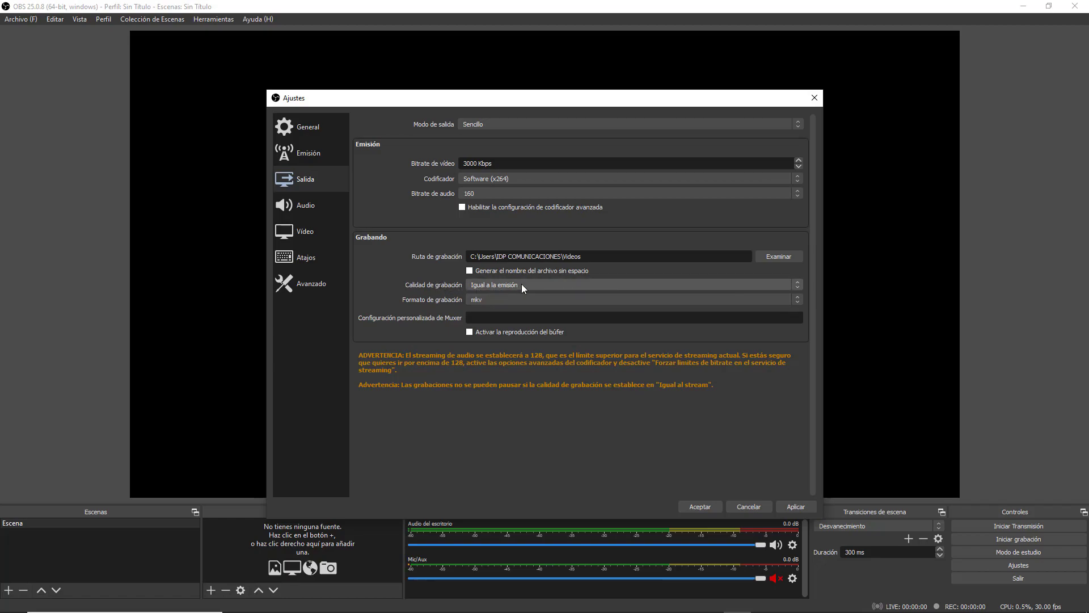
{"action": "left_click", "coordinate": [496, 297]}
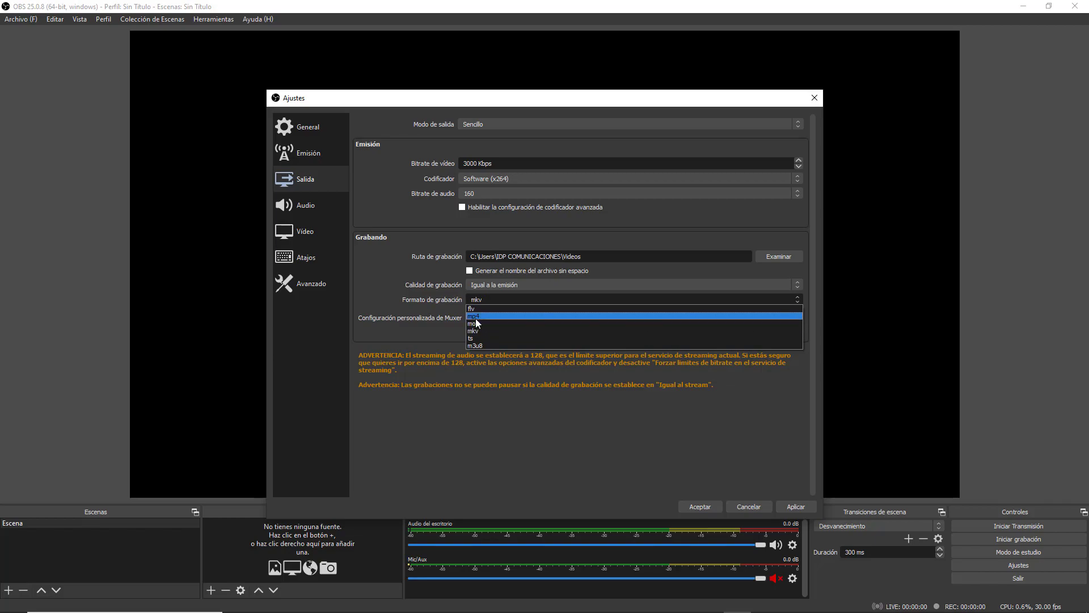
{"action": "left_click", "coordinate": [480, 316]}
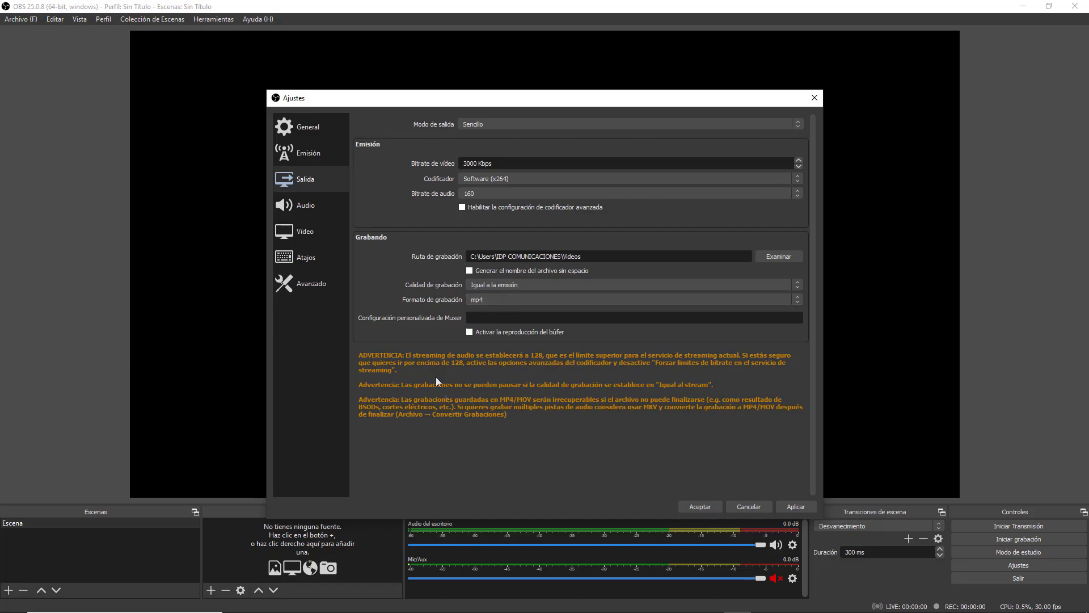
{"action": "scroll", "coordinate": [496, 296], "scroll_direction": "up", "scroll_amount": 1}
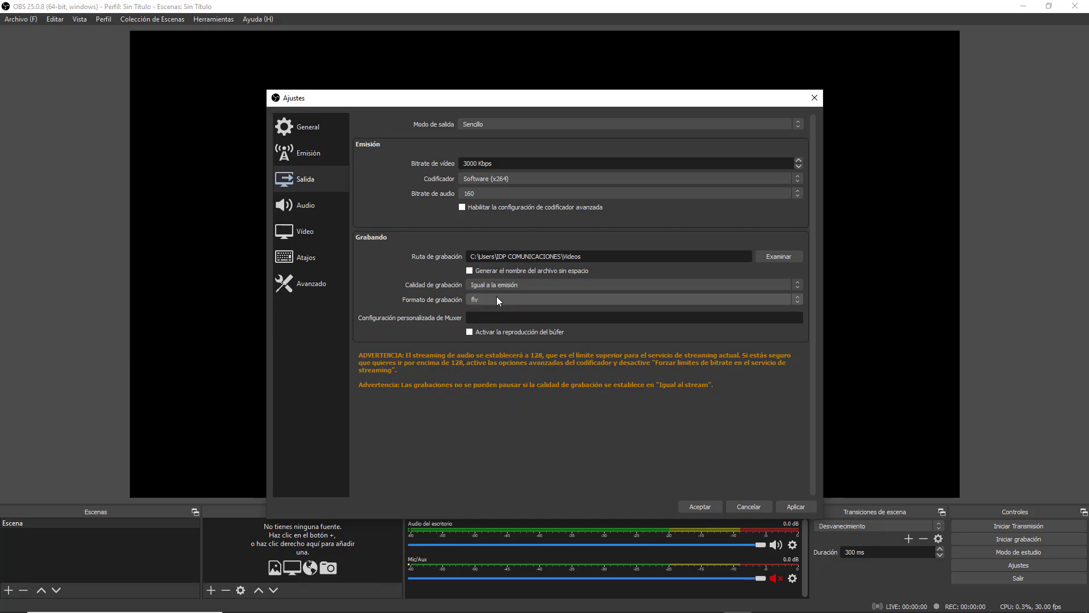
{"action": "scroll", "coordinate": [497, 300], "scroll_direction": "down", "scroll_amount": 1}
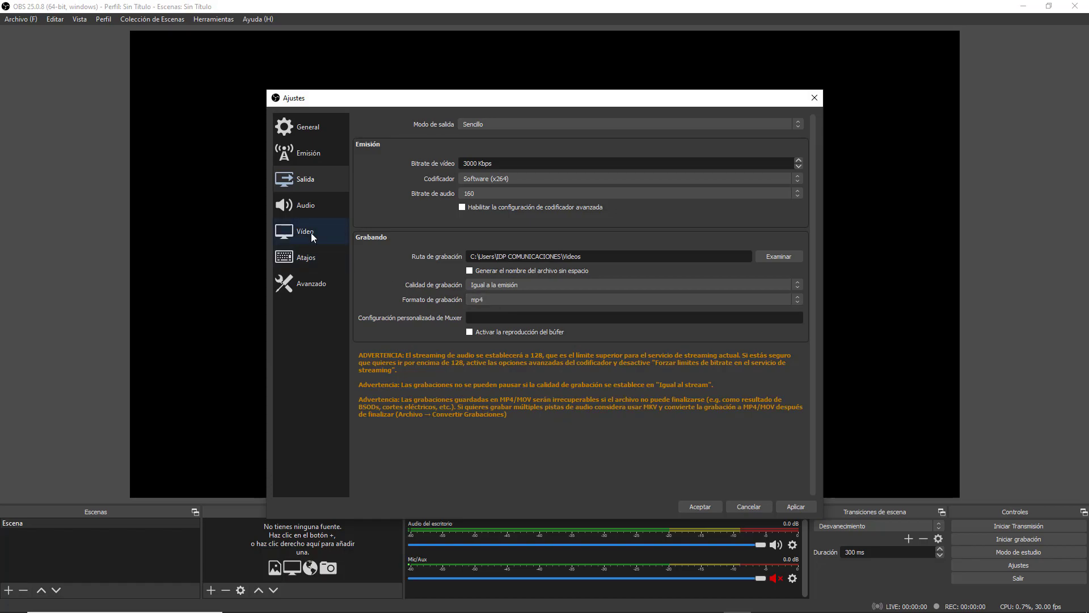
{"action": "left_click", "coordinate": [796, 506]}
- In the video settings, set both the base (canvas) and output (scaled) resolutions to 1280x720
{"action": "left_click", "coordinate": [315, 234]}
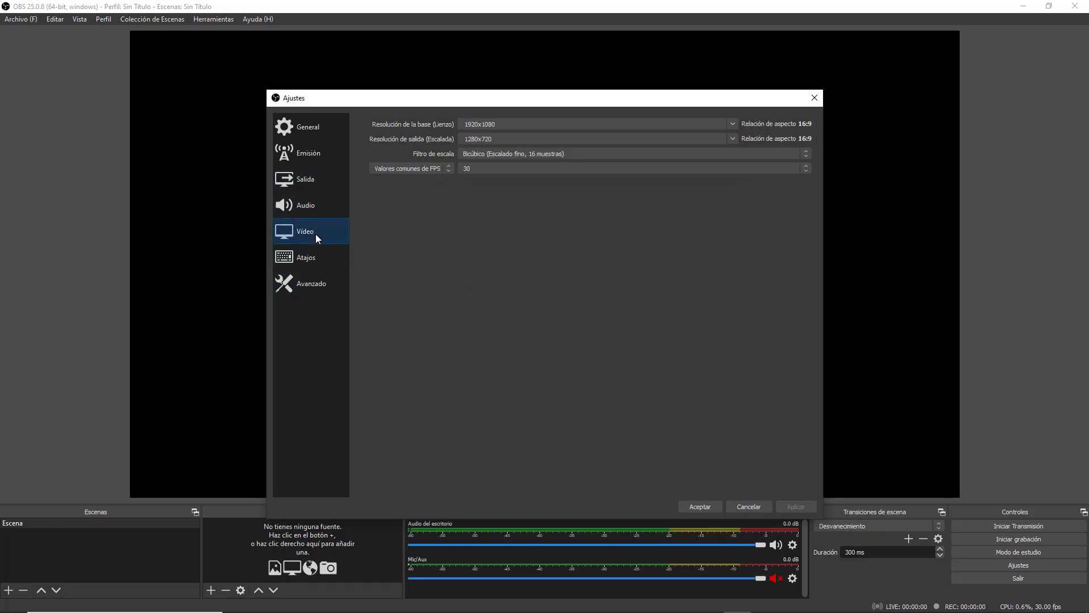
{"action": "left_click", "coordinate": [500, 125]}
{"action": "left_click", "coordinate": [737, 123]}
{"action": "left_click", "coordinate": [502, 139]}
- Choose the "Bicúbico (Escalado fino, 16 muestras)" scale filter and a common frame rate of 30 FPS
{"action": "left_click", "coordinate": [509, 154]}
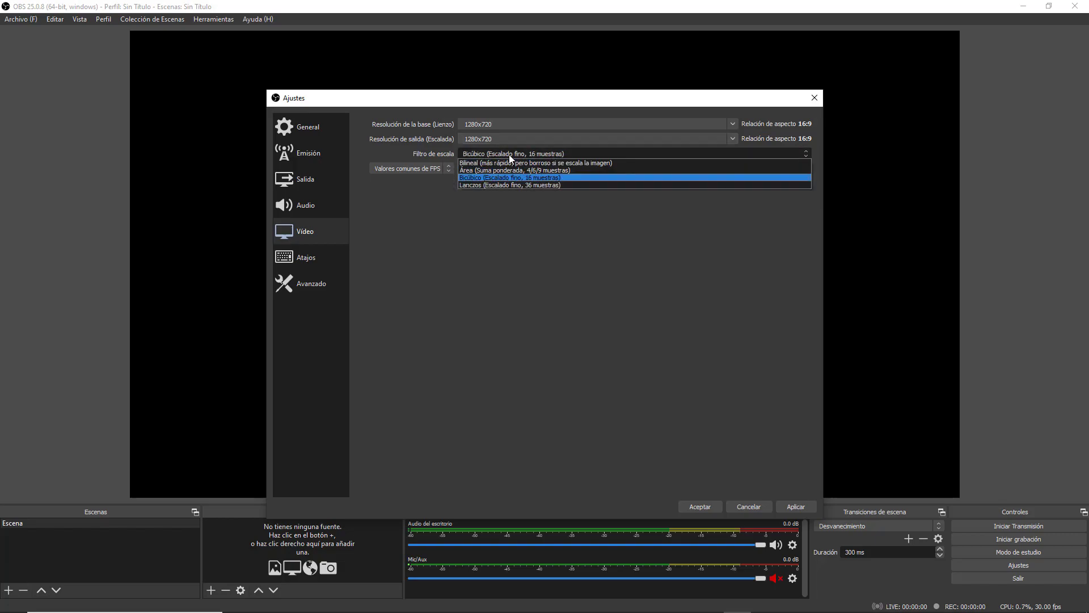
{"action": "left_click", "coordinate": [530, 177]}
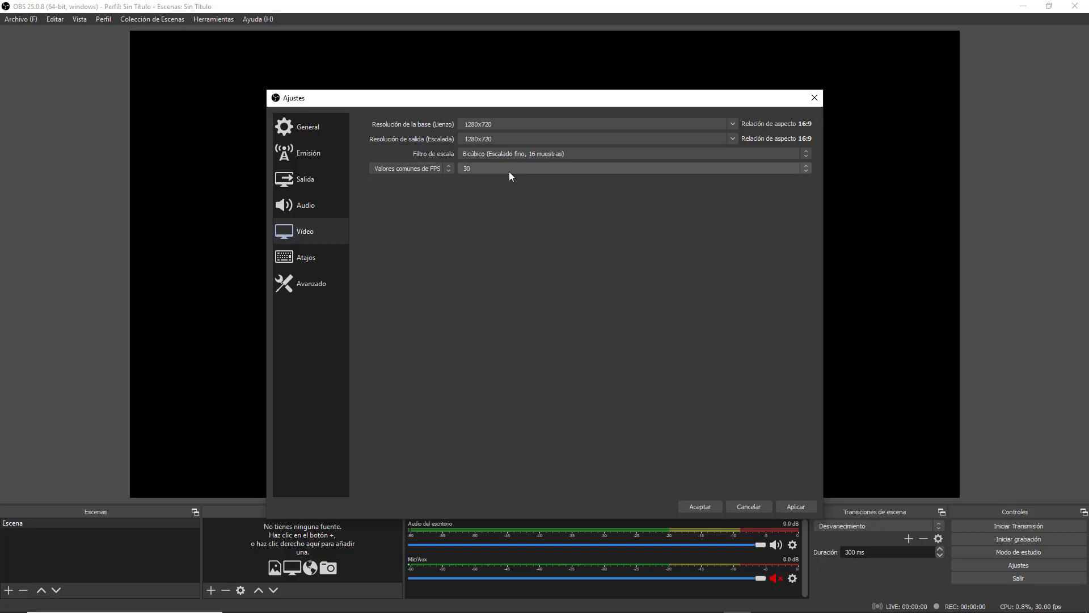
{"action": "left_click", "coordinate": [487, 169]}
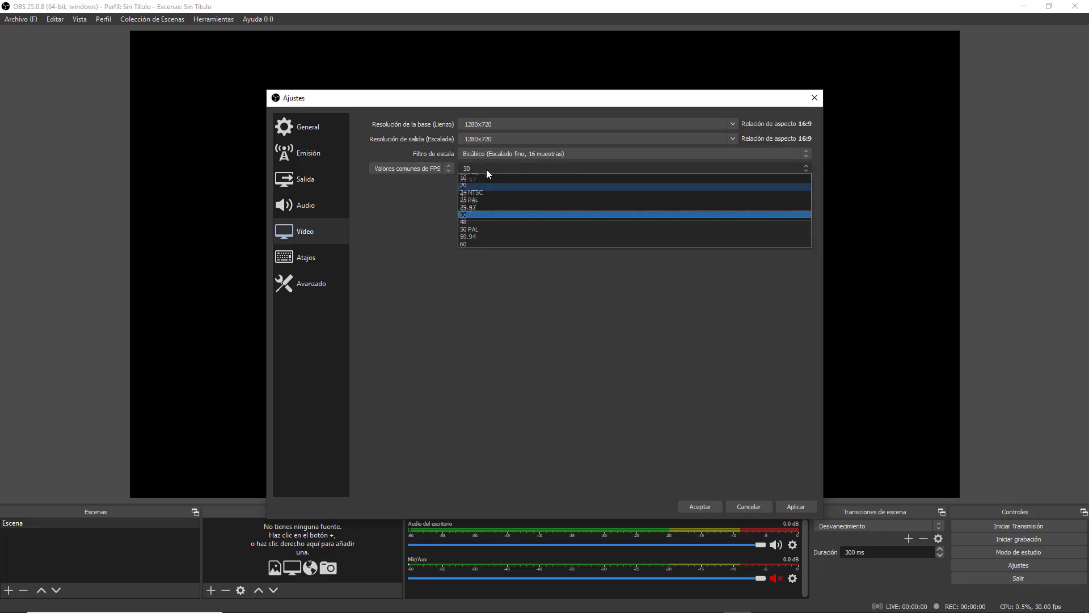
{"action": "left_click", "coordinate": [486, 214]}
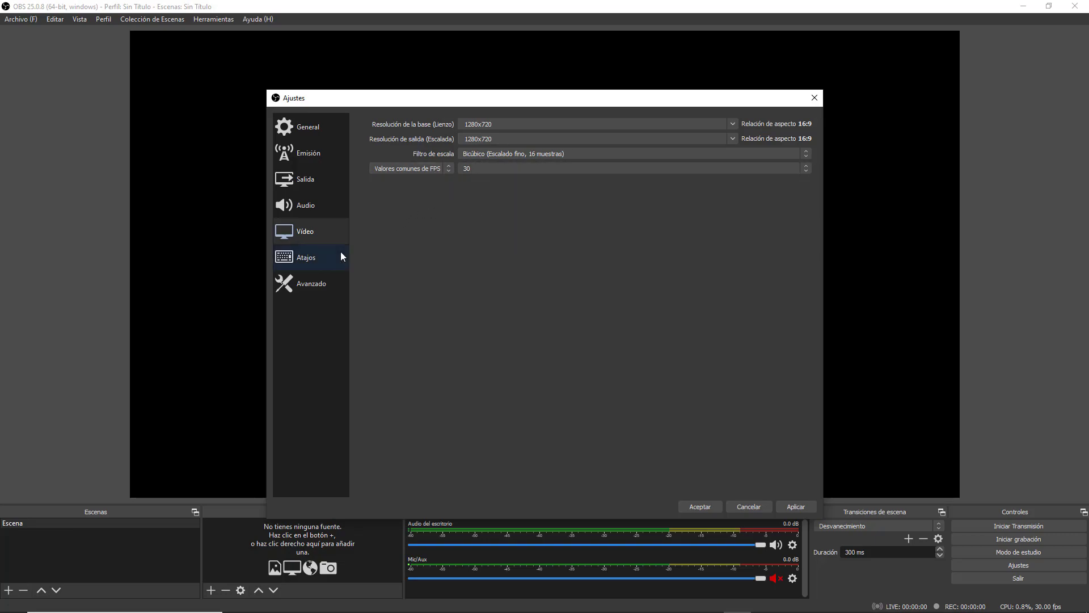
- Open the advanced settings and check the video color format
{"action": "left_click", "coordinate": [312, 284]}
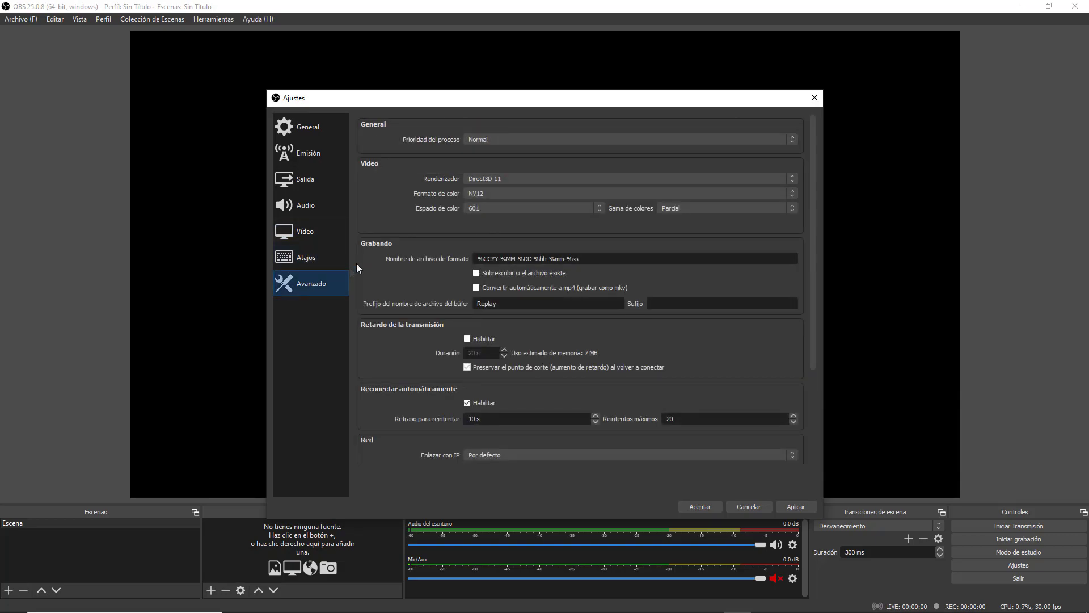
{"action": "left_click", "coordinate": [477, 194]}
- Switch the output mode to Avanzado and set the streaming rate control to CBR with a bitrate of 3000 Kbps
{"action": "left_click", "coordinate": [306, 176]}
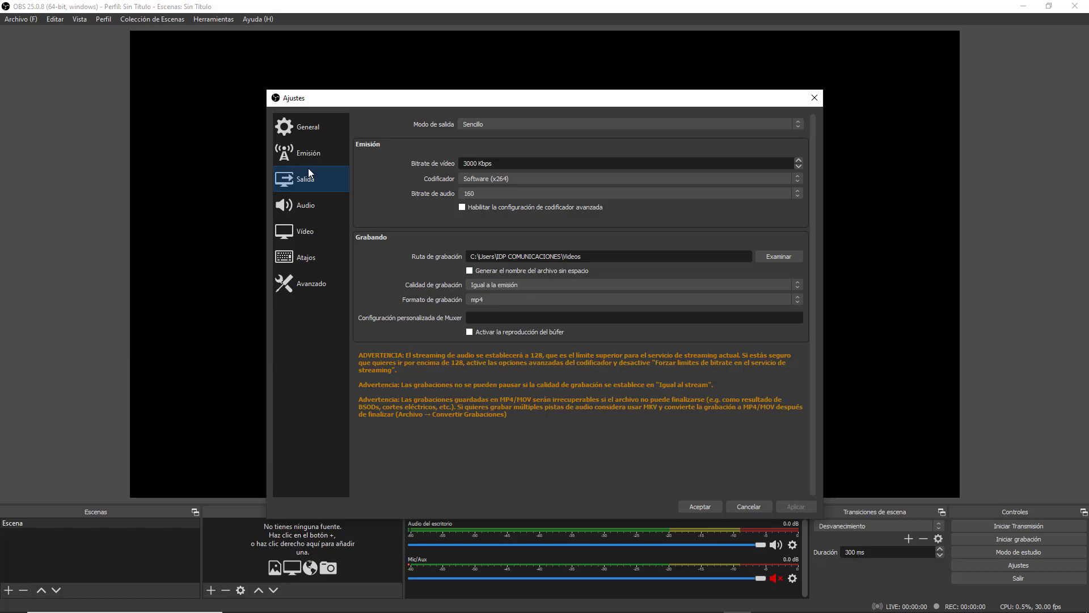
{"action": "left_click", "coordinate": [478, 123]}
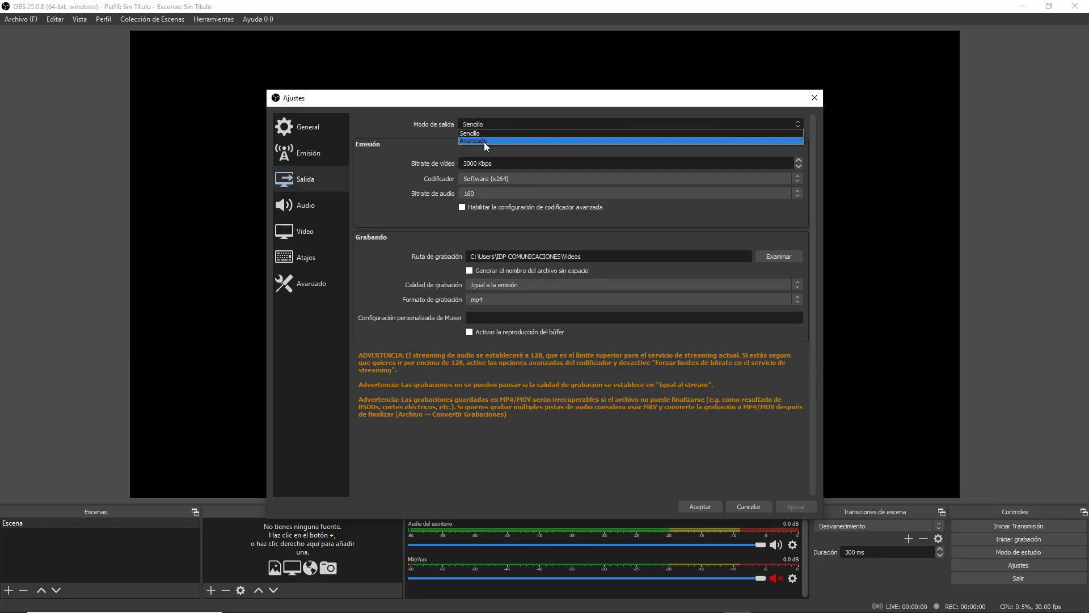
{"action": "left_click", "coordinate": [485, 141]}
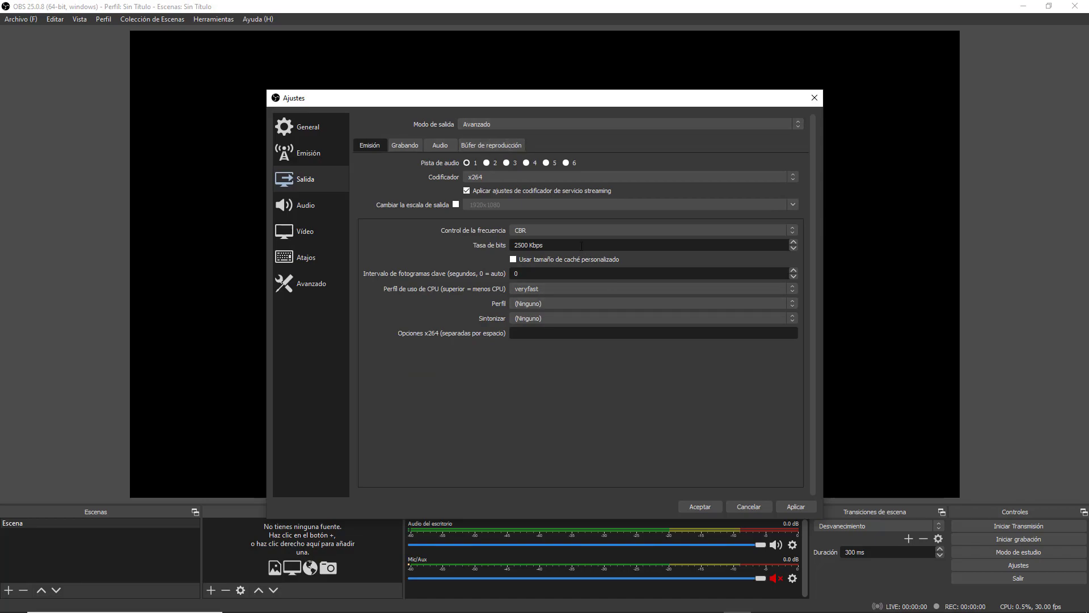
{"action": "left_click", "coordinate": [547, 229]}
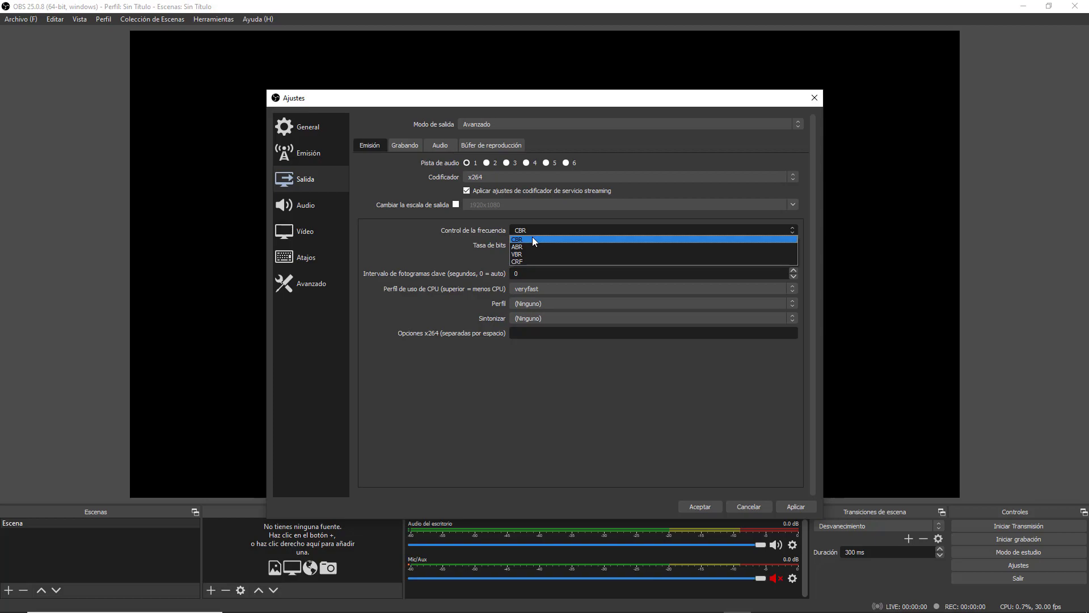
{"action": "left_click", "coordinate": [532, 238]}
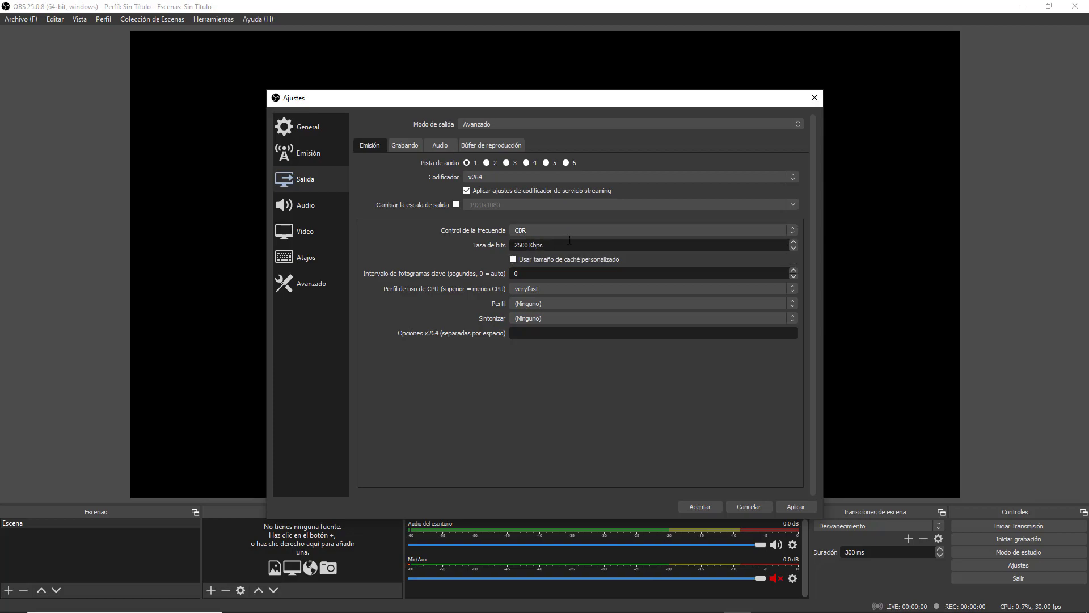
{"action": "double_click", "coordinate": [523, 245]}
- Switch to the Chrome incognito window, search Google for the Speedtest site from the OBS project tab, and open speedtest.net
{"action": "left_click", "coordinate": [321, 601]}
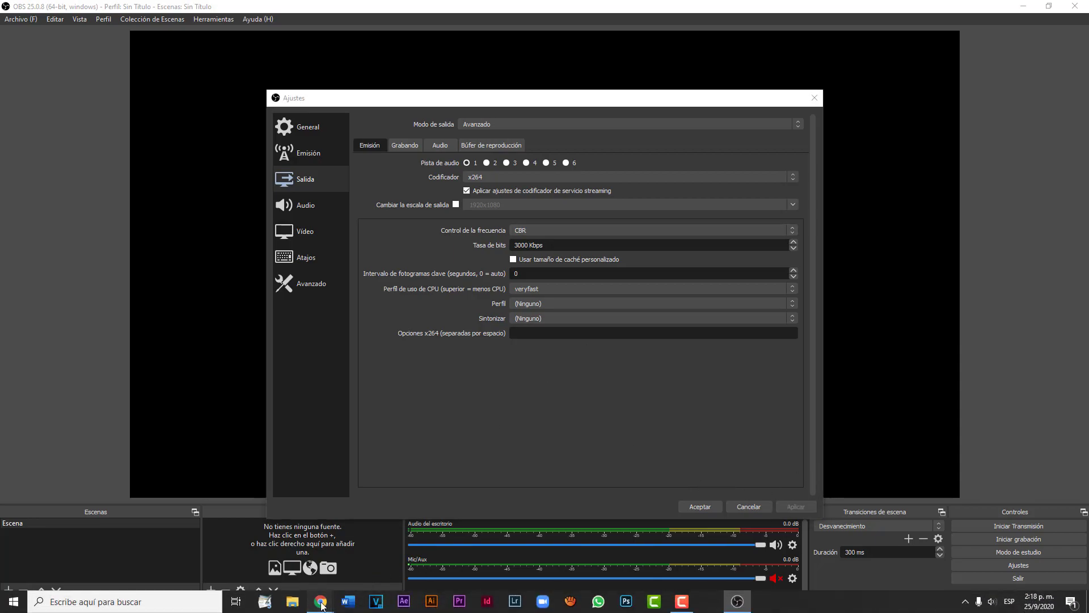
{"action": "left_click", "coordinate": [383, 563]}
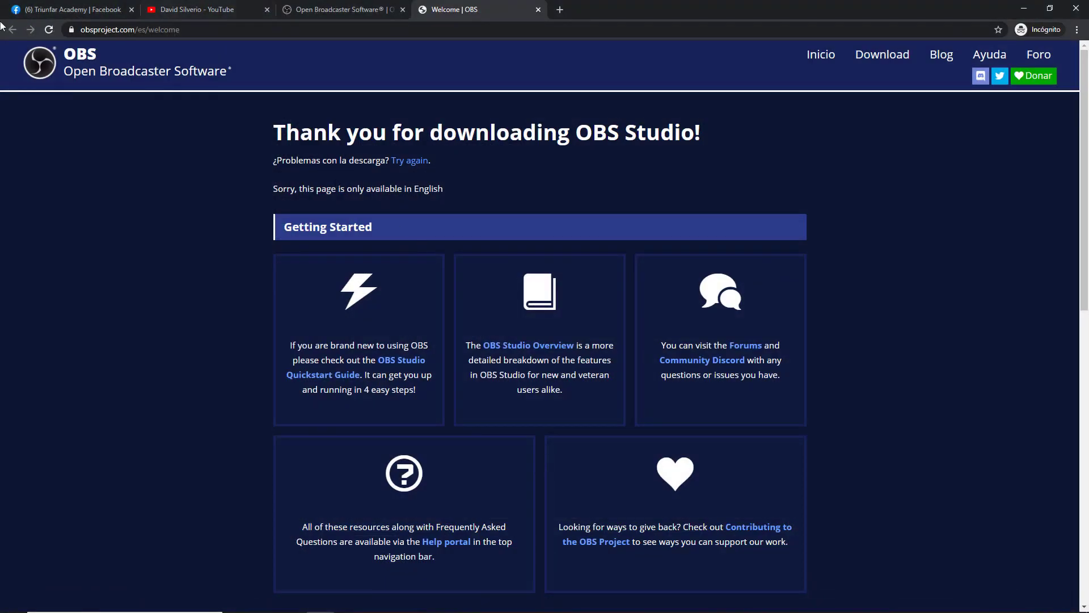
{"action": "left_click", "coordinate": [328, 8]}
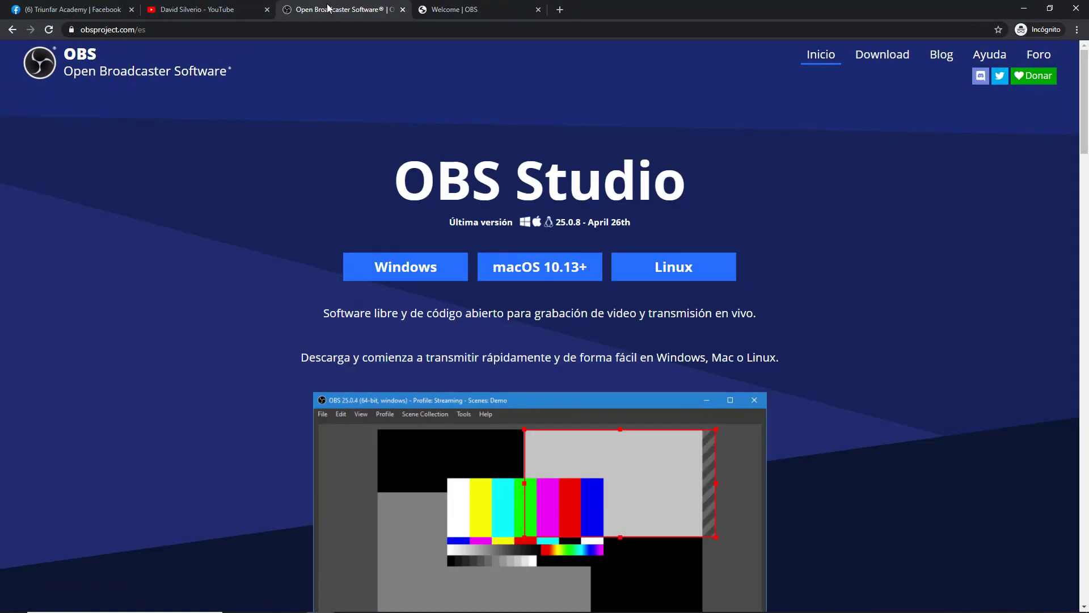
{"action": "left_click", "coordinate": [12, 30]}
{"action": "double_click", "coordinate": [144, 59]}
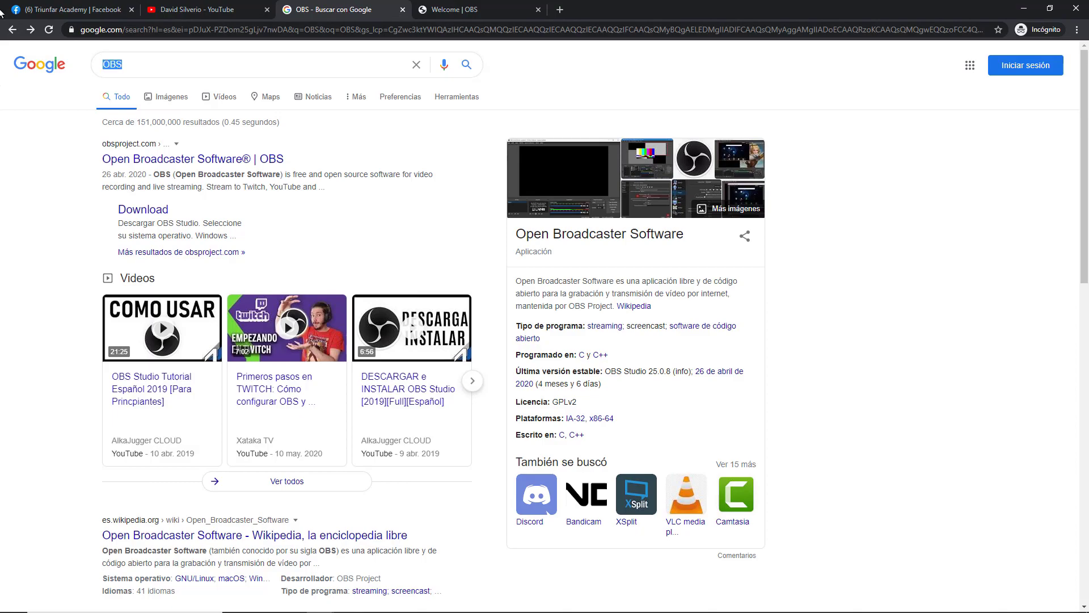
{"action": "type", "text": "SPE"}
{"action": "key", "text": "Down"}
{"action": "key", "text": "Return"}
{"action": "left_click", "coordinate": [237, 159]}
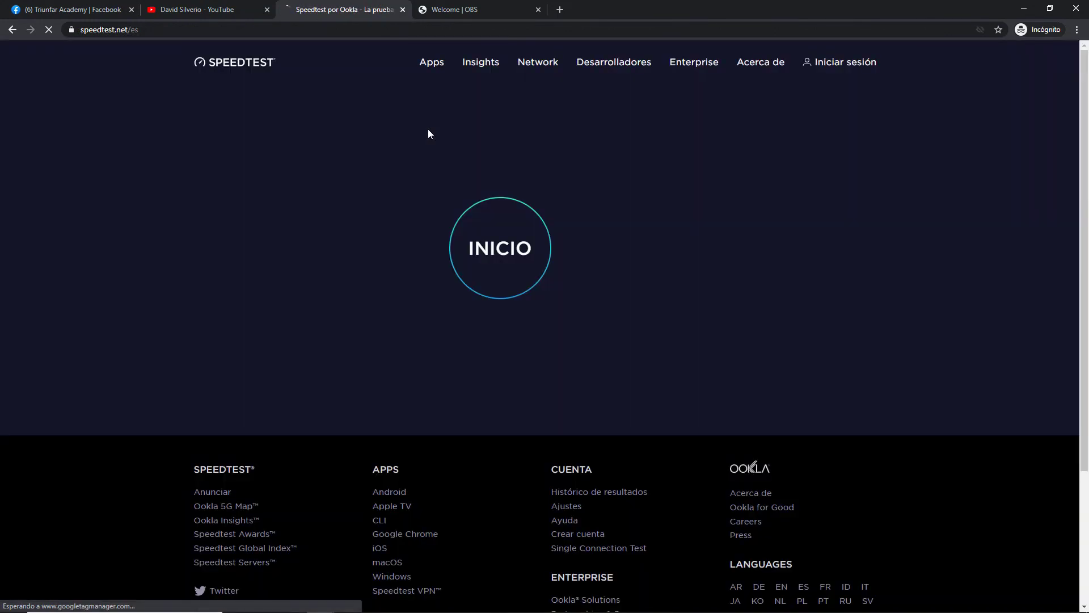
- Run the internet speed test and highlight the upload speed (Carga Mbps) in the results
{"action": "left_click", "coordinate": [504, 233]}
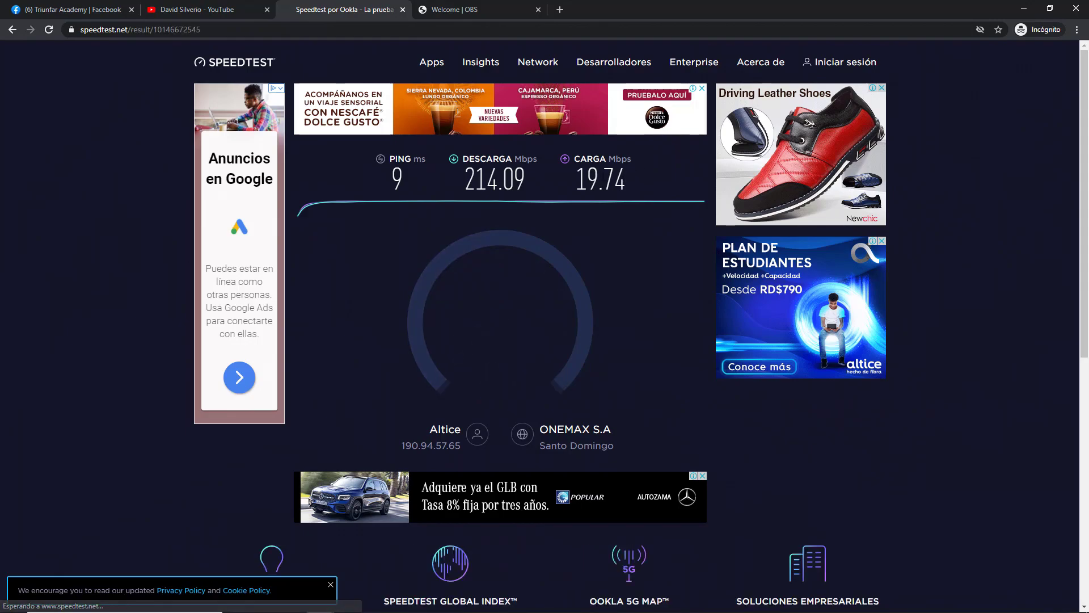
{"action": "left_click_drag", "start_coordinate": [574, 180], "coordinate": [644, 197]}
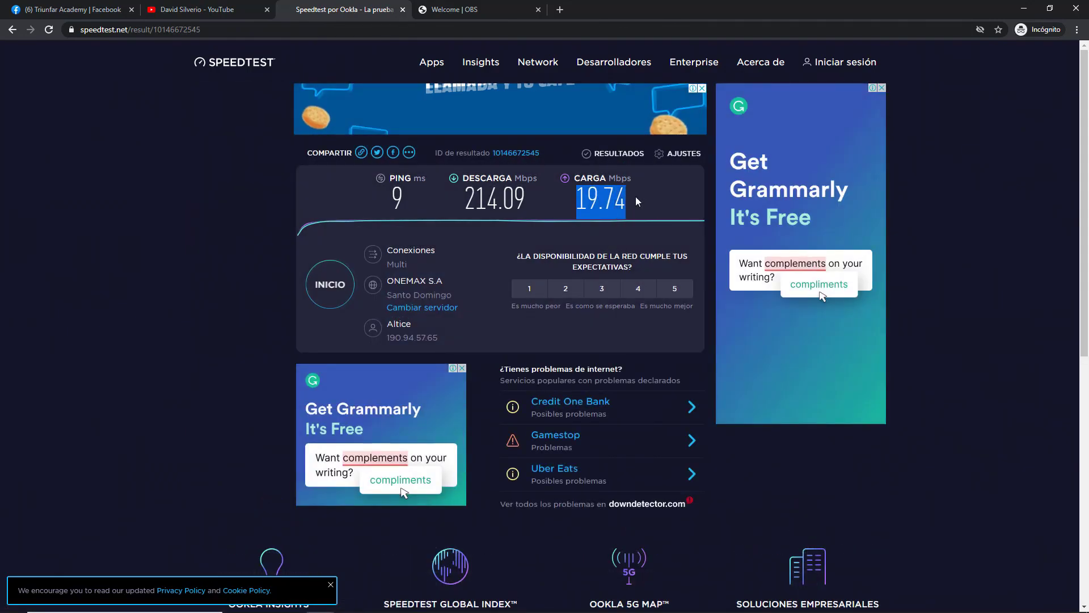
{"action": "left_click", "coordinate": [642, 197]}
{"action": "left_click_drag", "start_coordinate": [580, 180], "coordinate": [649, 201]}
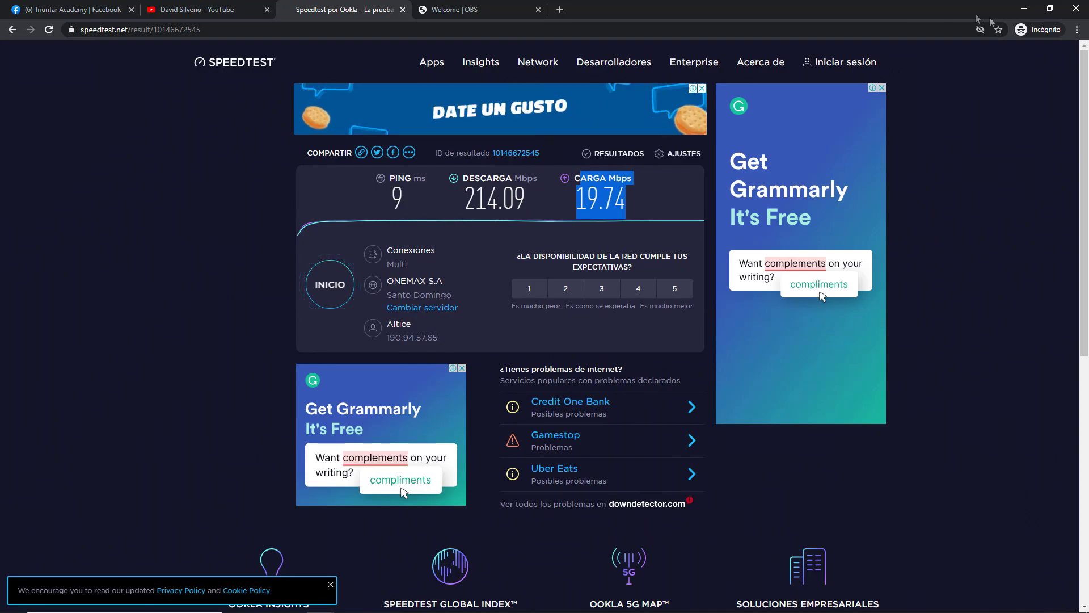
- Switch back to OBS and set the streaming bitrate to 4000 Kbps, accepting the settings
{"action": "left_click", "coordinate": [1024, 8]}
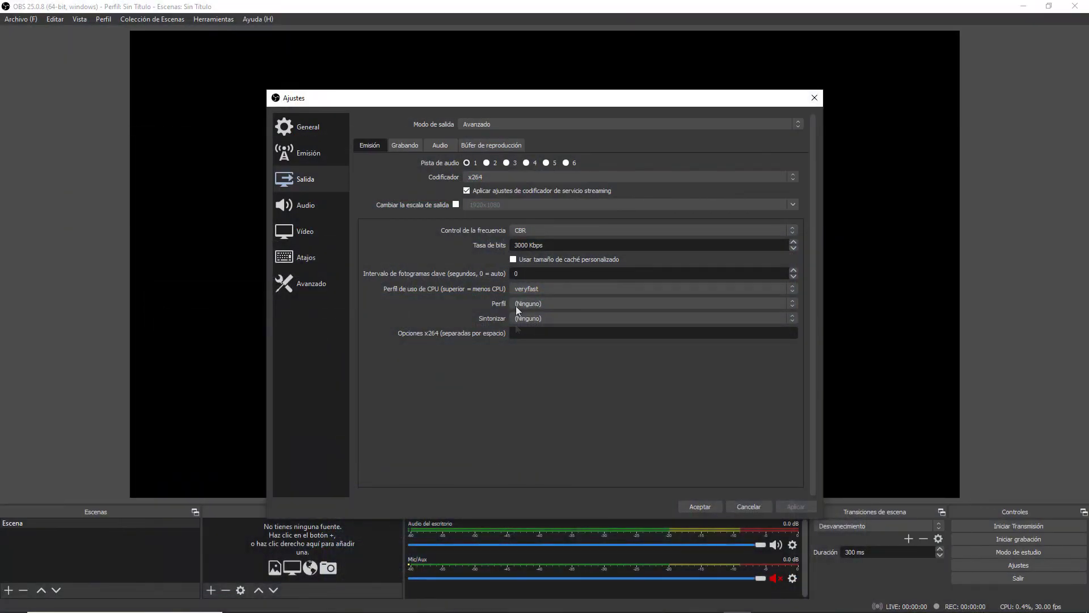
{"action": "left_click_drag", "start_coordinate": [526, 247], "coordinate": [514, 245]}
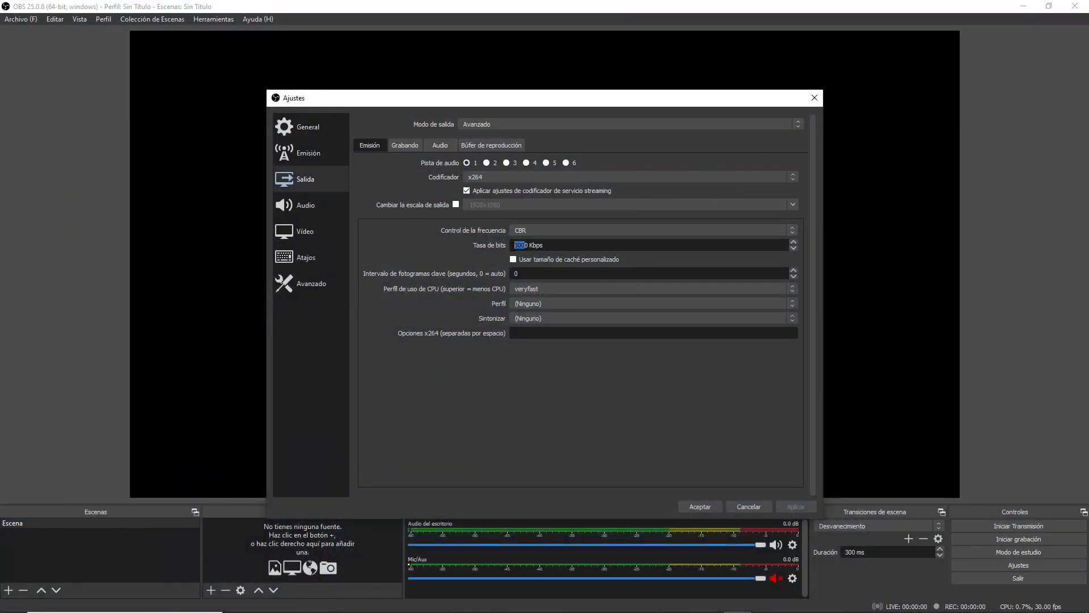
{"action": "left_click", "coordinate": [530, 245], "text": "shift"}
{"action": "key", "text": "BackSpace"}
{"action": "type", "text": "4000"}
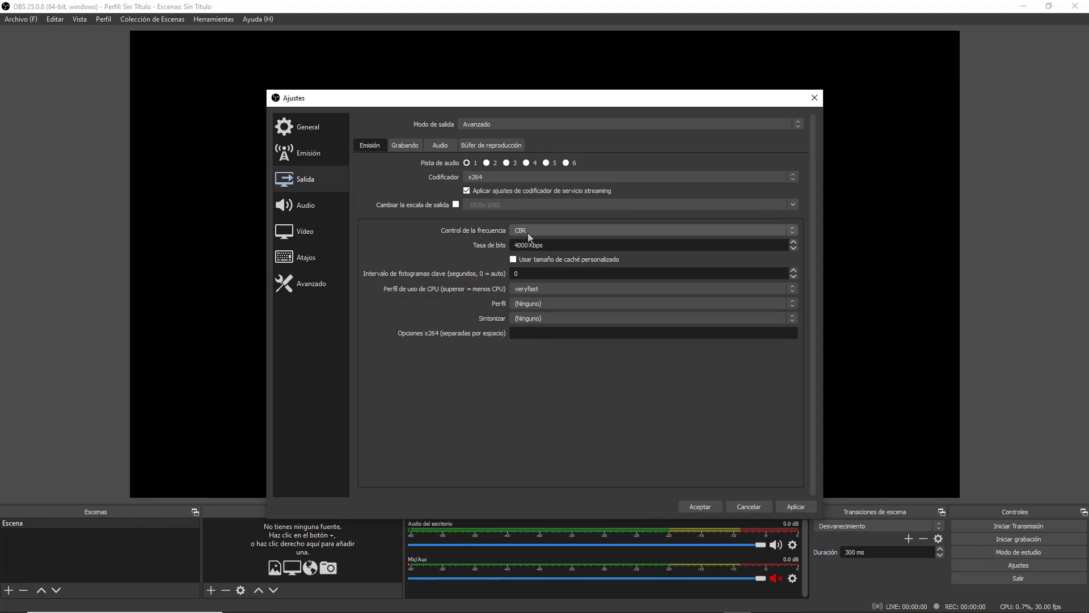
{"action": "left_click", "coordinate": [701, 505]}
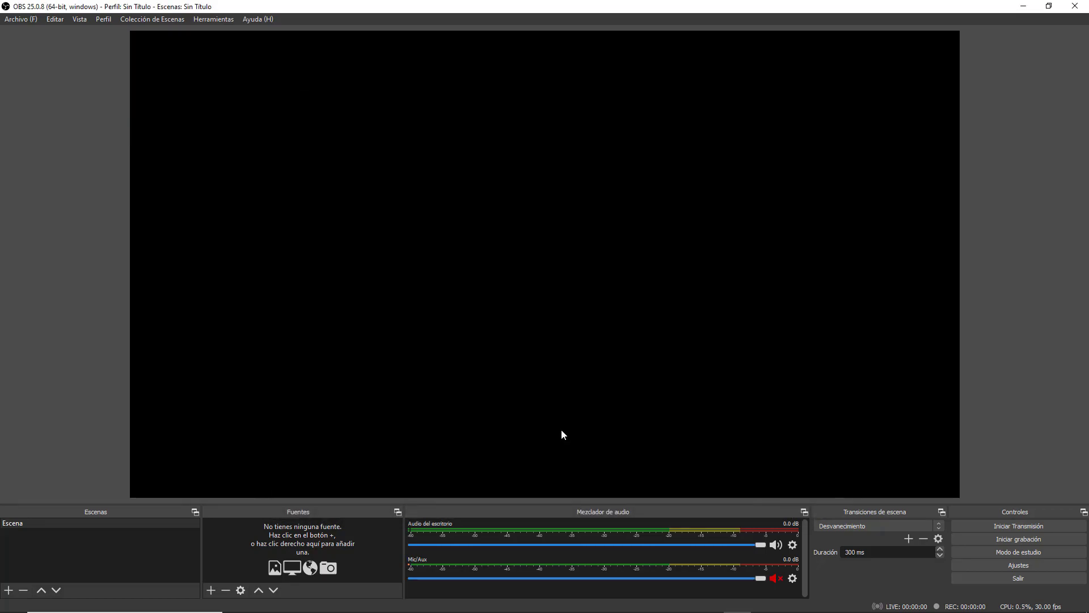
- Reopen the output settings in Avanzado mode and review the recording, audio and replay buffer options
{"action": "left_click", "coordinate": [999, 577]}
{"action": "left_click", "coordinate": [978, 567]}
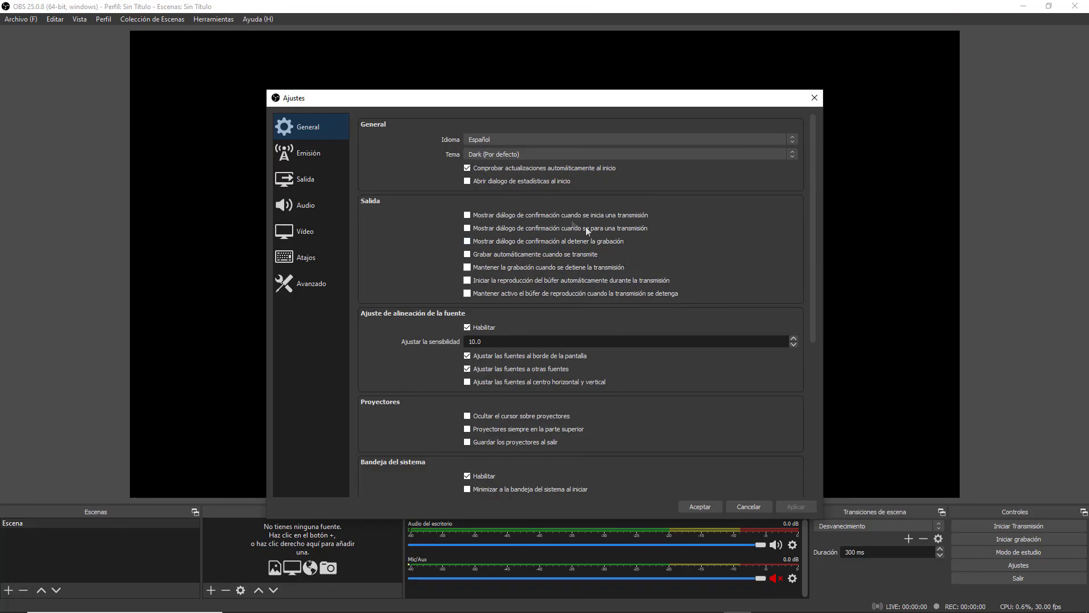
{"action": "left_click", "coordinate": [311, 181]}
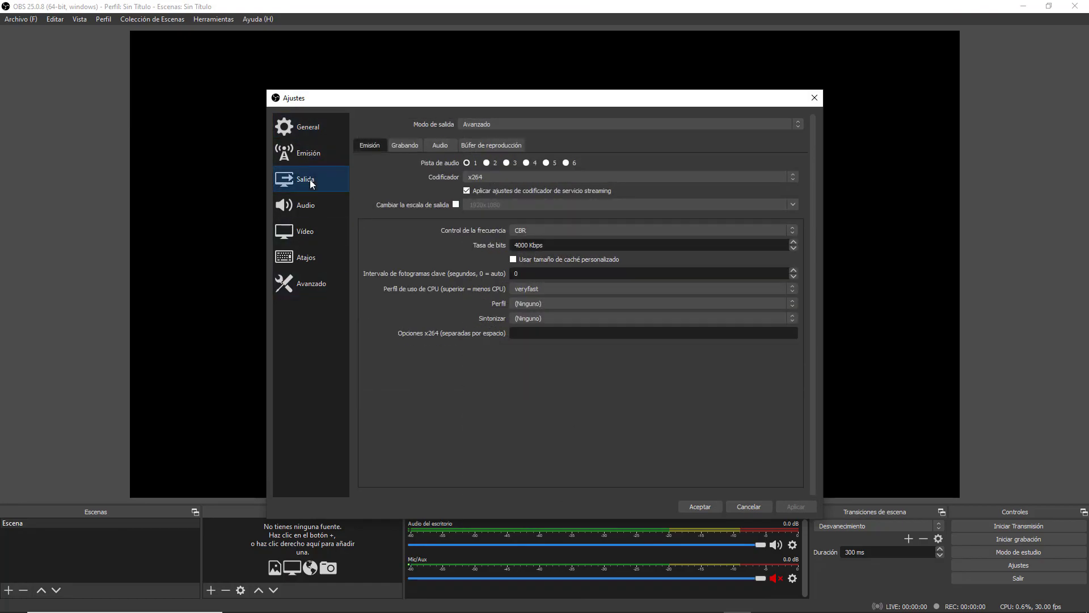
{"action": "left_click", "coordinate": [510, 125]}
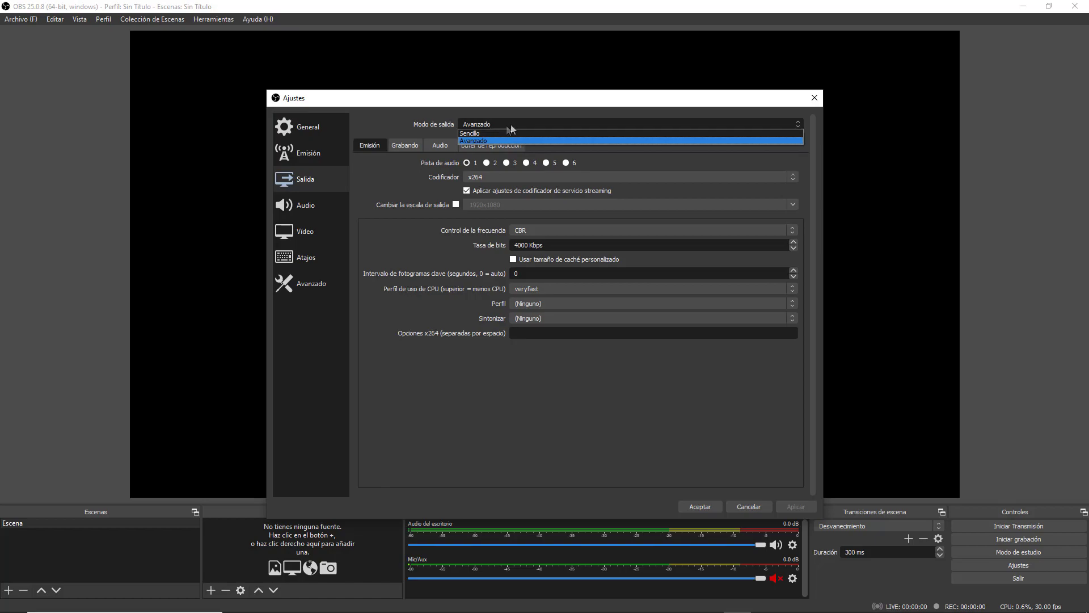
{"action": "left_click", "coordinate": [479, 141]}
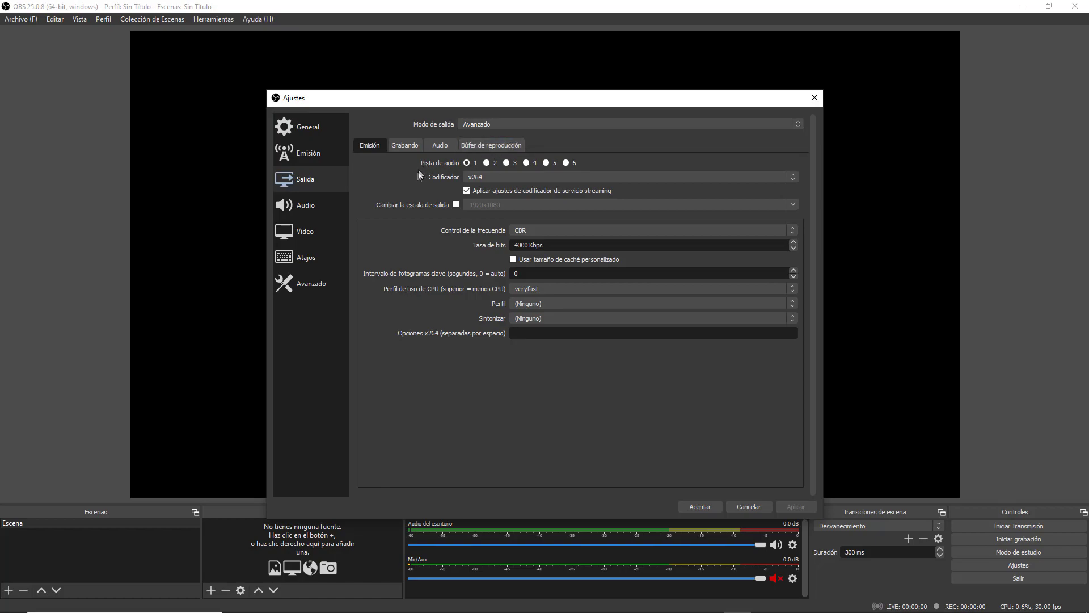
{"action": "left_click", "coordinate": [413, 150]}
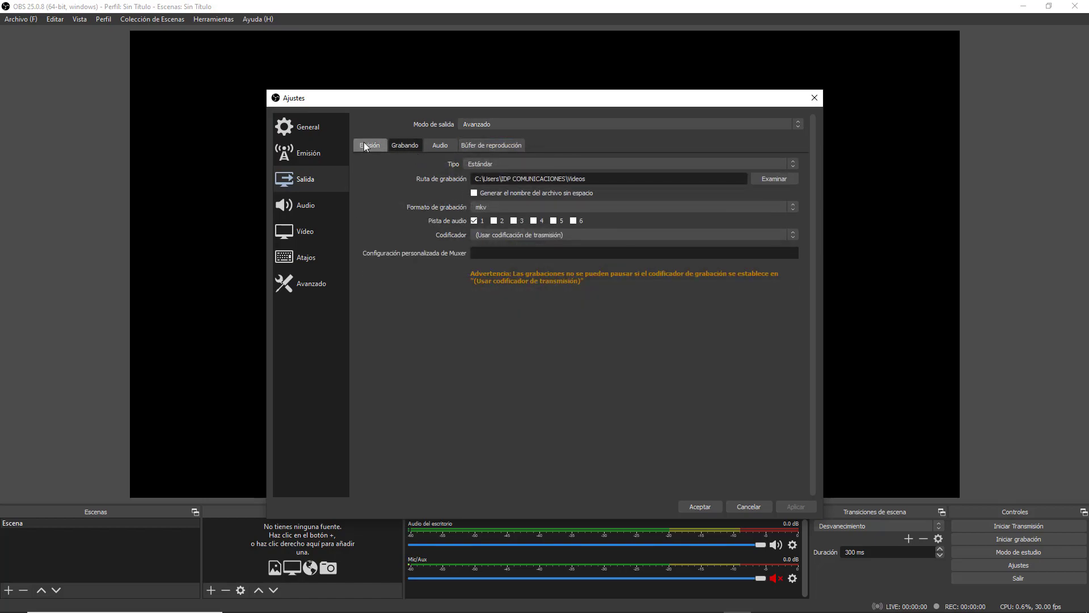
{"action": "left_click", "coordinate": [553, 165]}
{"action": "left_click", "coordinate": [554, 164]}
{"action": "left_click", "coordinate": [493, 164]}
{"action": "left_click", "coordinate": [497, 164]}
{"action": "left_click", "coordinate": [454, 148]}
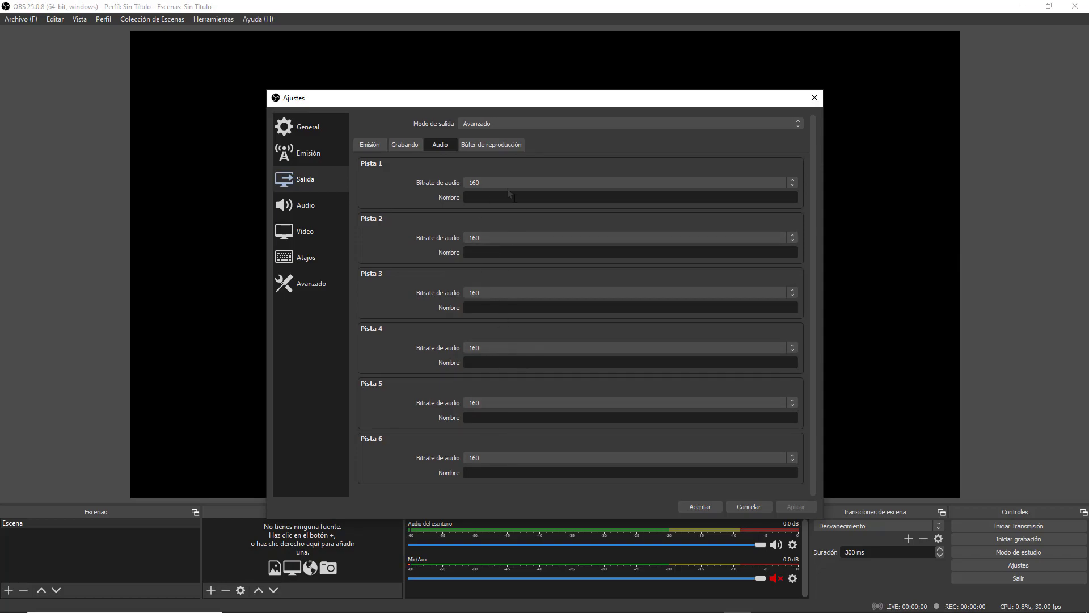
{"action": "left_click", "coordinate": [496, 145]}
- Set the recording format to mp4 in the advanced output settings
{"action": "left_click", "coordinate": [398, 149]}
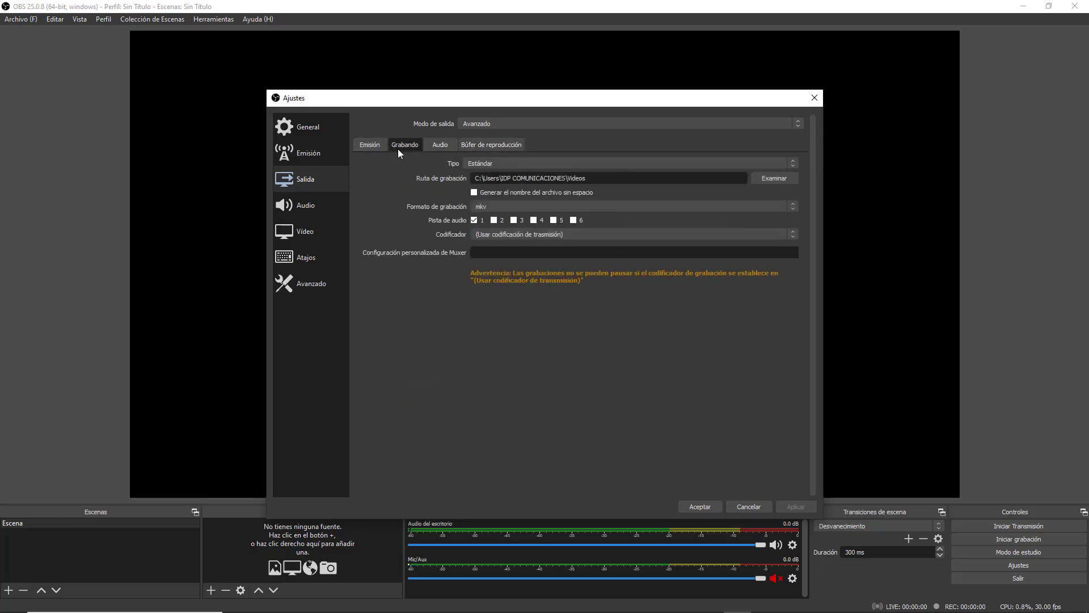
{"action": "left_click", "coordinate": [495, 206]}
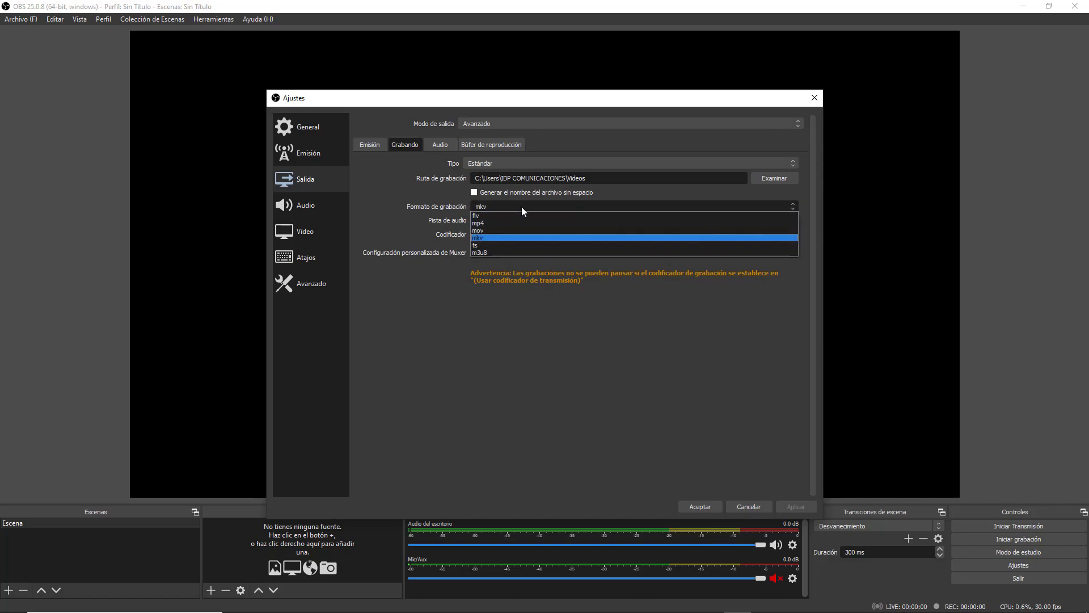
{"action": "left_click", "coordinate": [483, 223]}
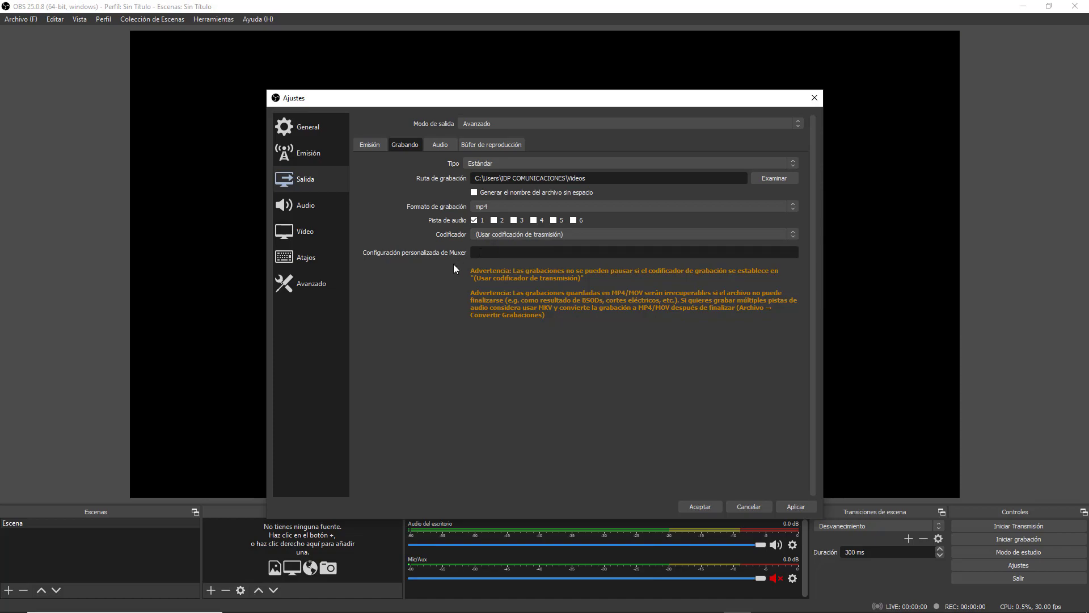
- Enable output rescaling for the stream and set it to 1280x720
{"action": "left_click", "coordinate": [370, 145]}
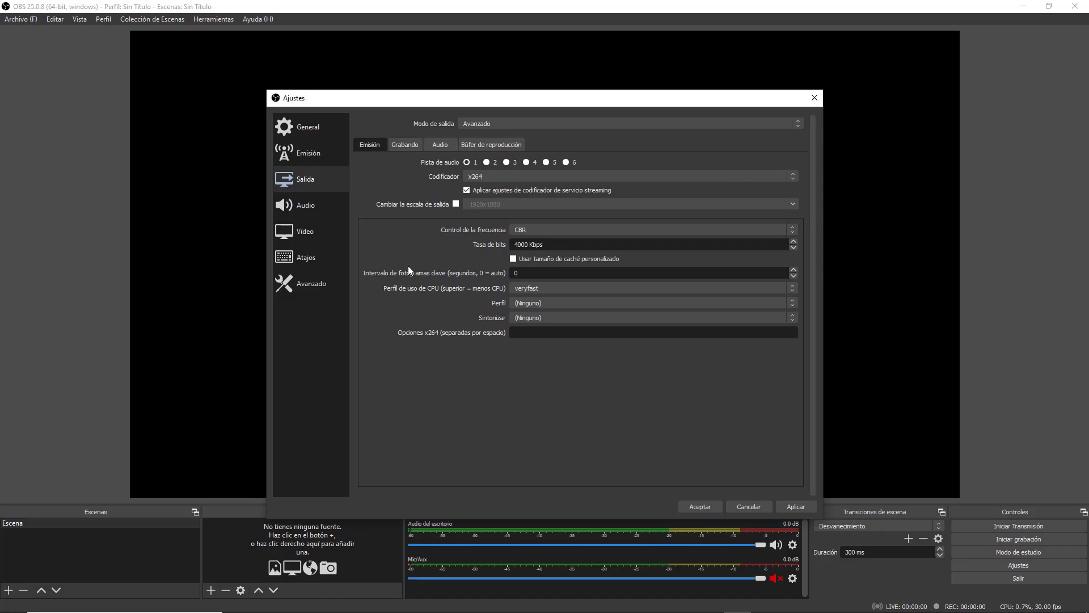
{"action": "left_click", "coordinate": [456, 204]}
{"action": "left_click", "coordinate": [798, 206]}
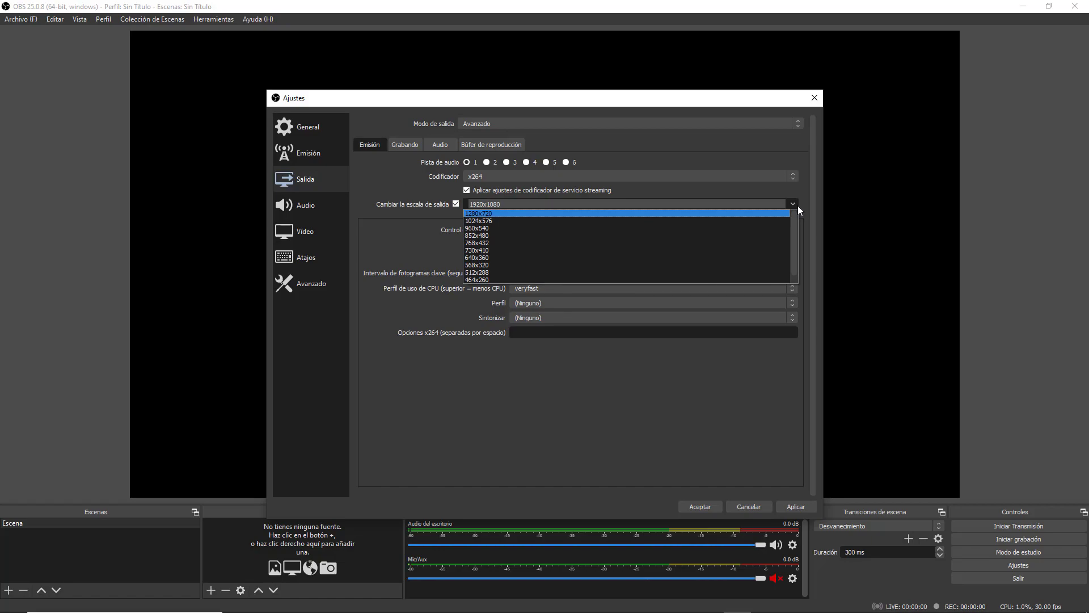
{"action": "left_click", "coordinate": [797, 206]}
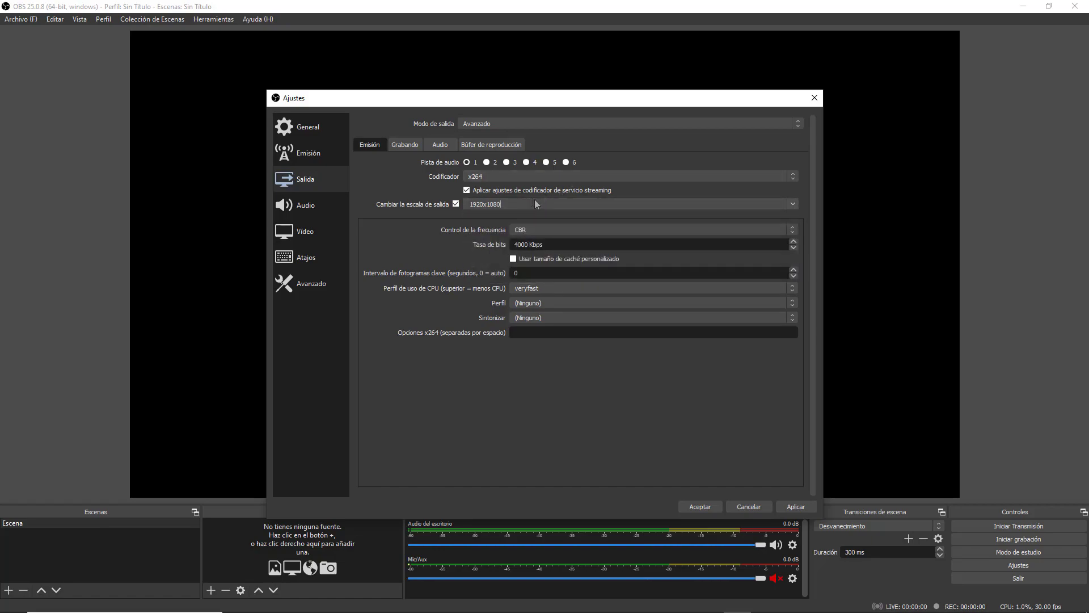
{"action": "left_click", "coordinate": [795, 203]}
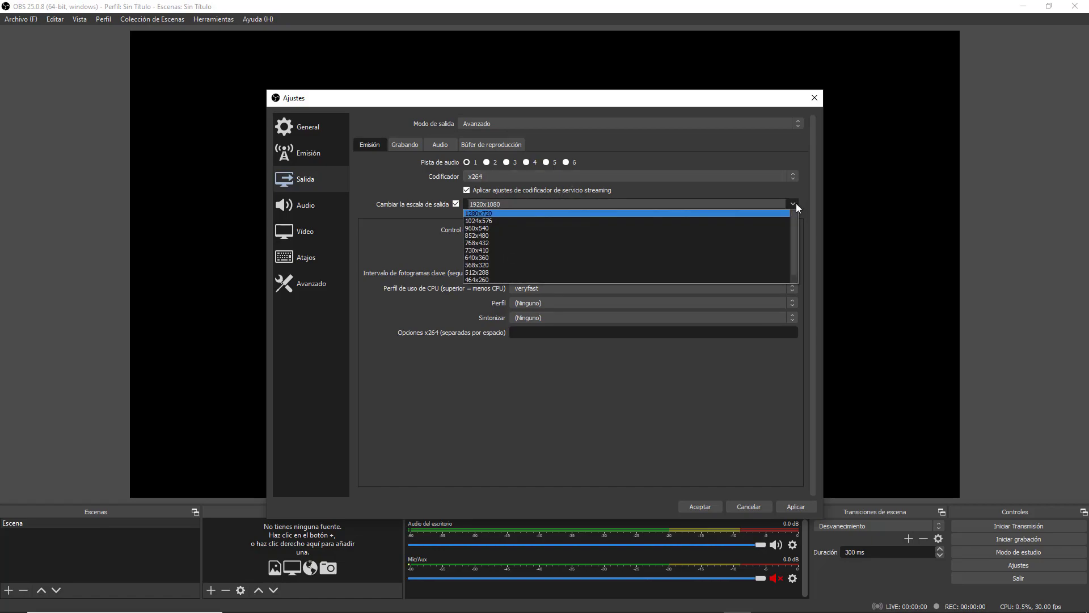
{"action": "left_click", "coordinate": [492, 214]}
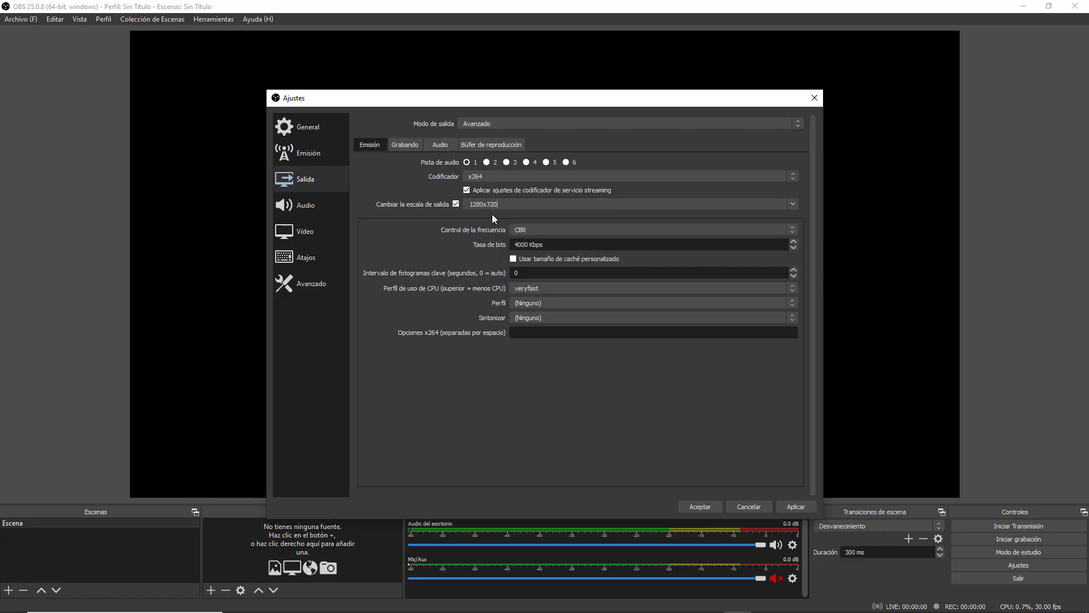
- Keep CBR rate control and the veryfast CPU usage preset, and save the settings after checking the video resolution
{"action": "left_click", "coordinate": [544, 229]}
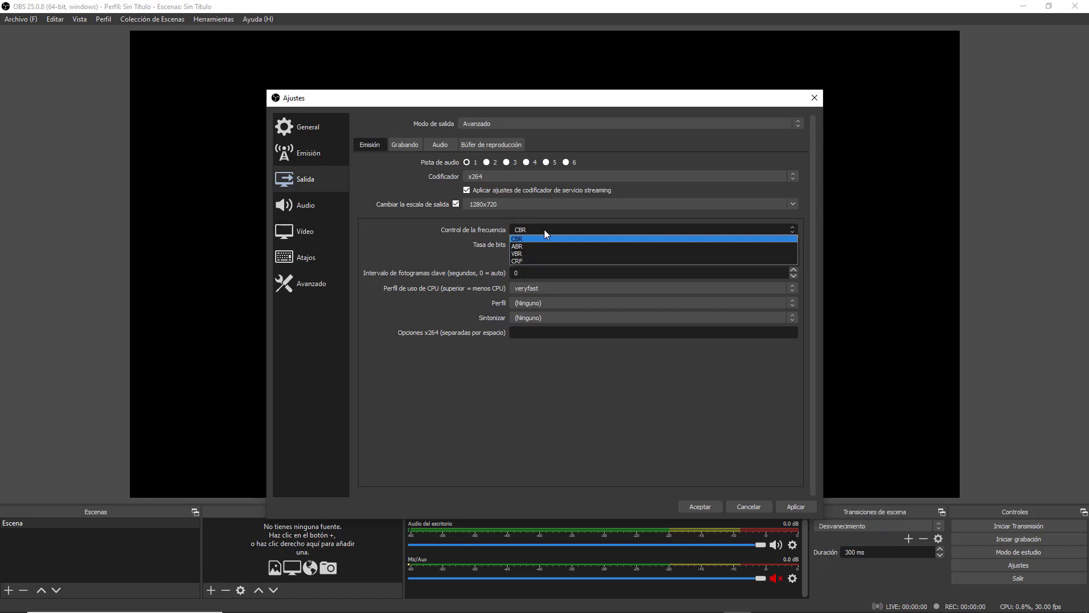
{"action": "left_click", "coordinate": [558, 235]}
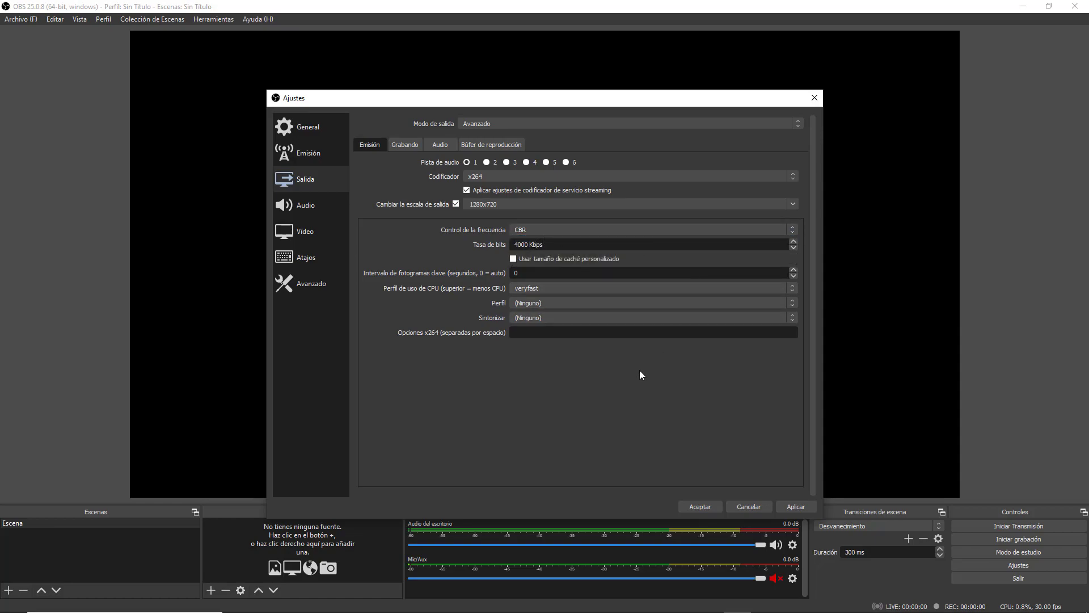
{"action": "left_click", "coordinate": [558, 289]}
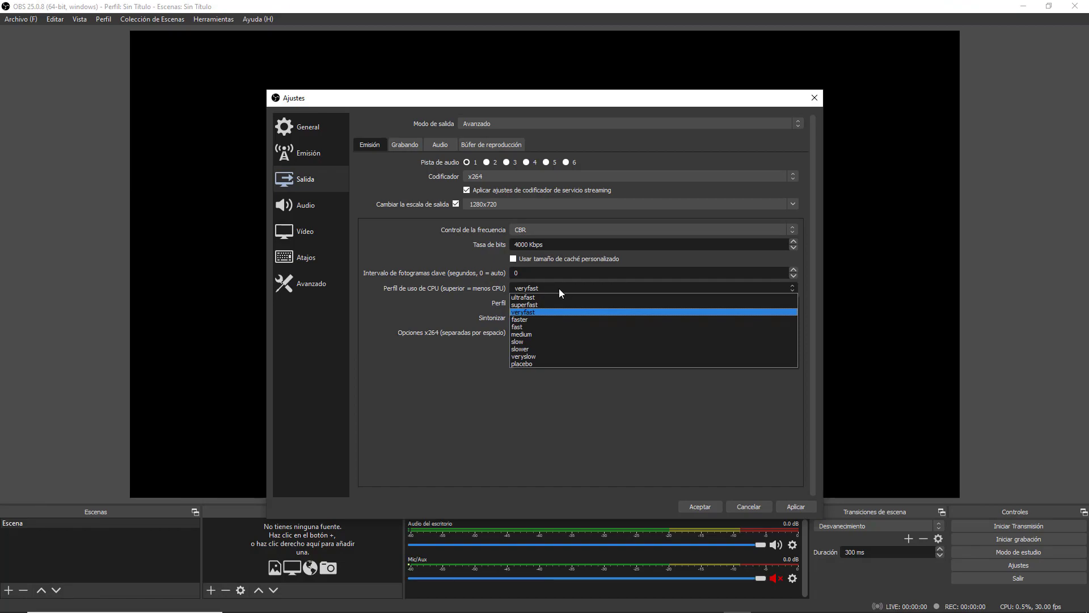
{"action": "left_click", "coordinate": [541, 311]}
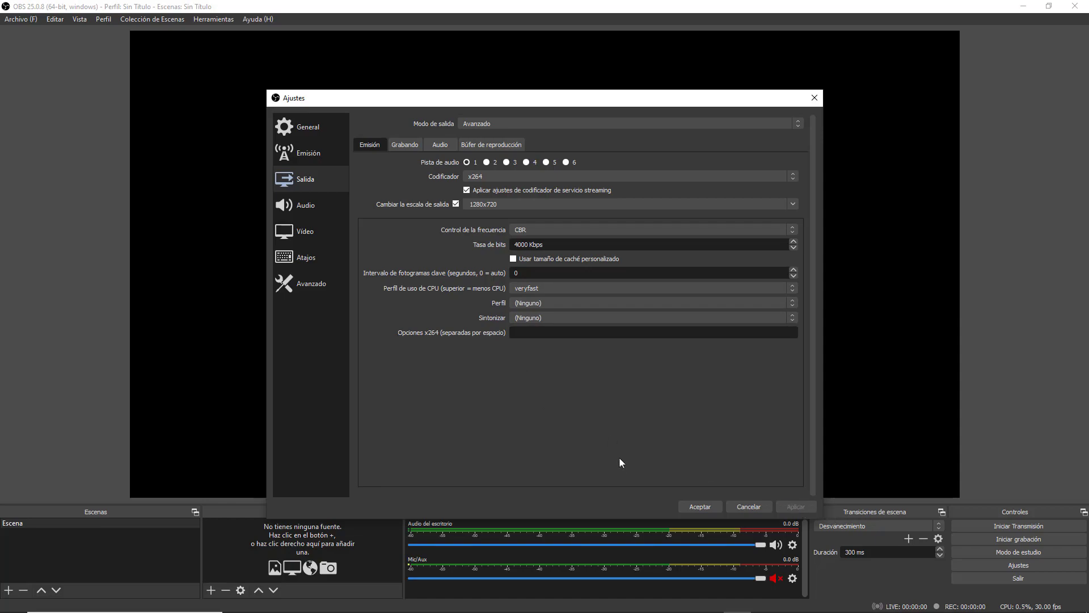
{"action": "left_click", "coordinate": [312, 232]}
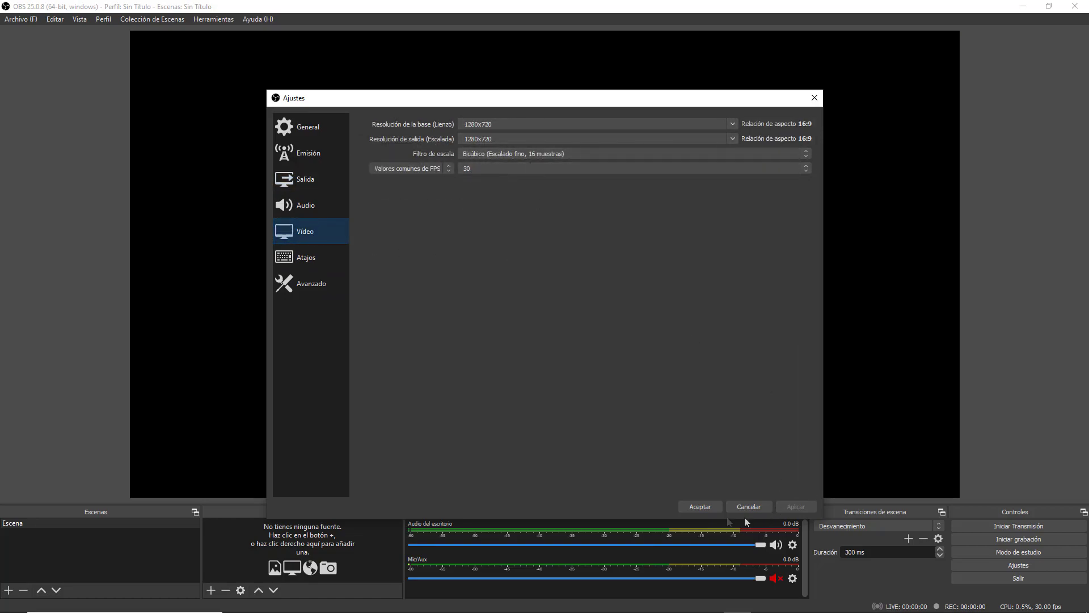
{"action": "left_click", "coordinate": [700, 506]}
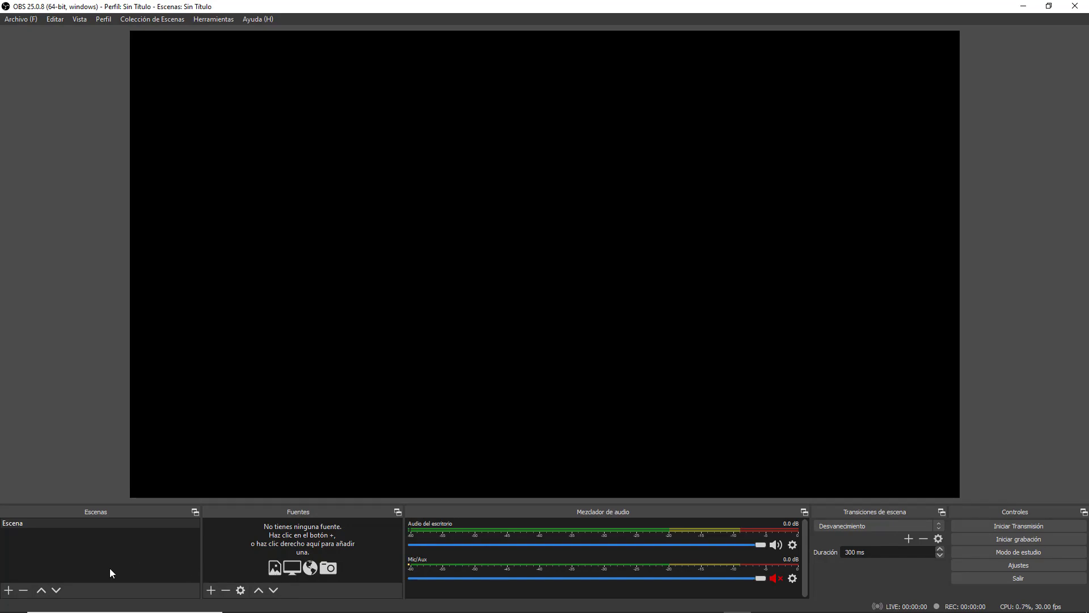
- Add a new scene named PORTADA
{"action": "left_click", "coordinate": [9, 590]}
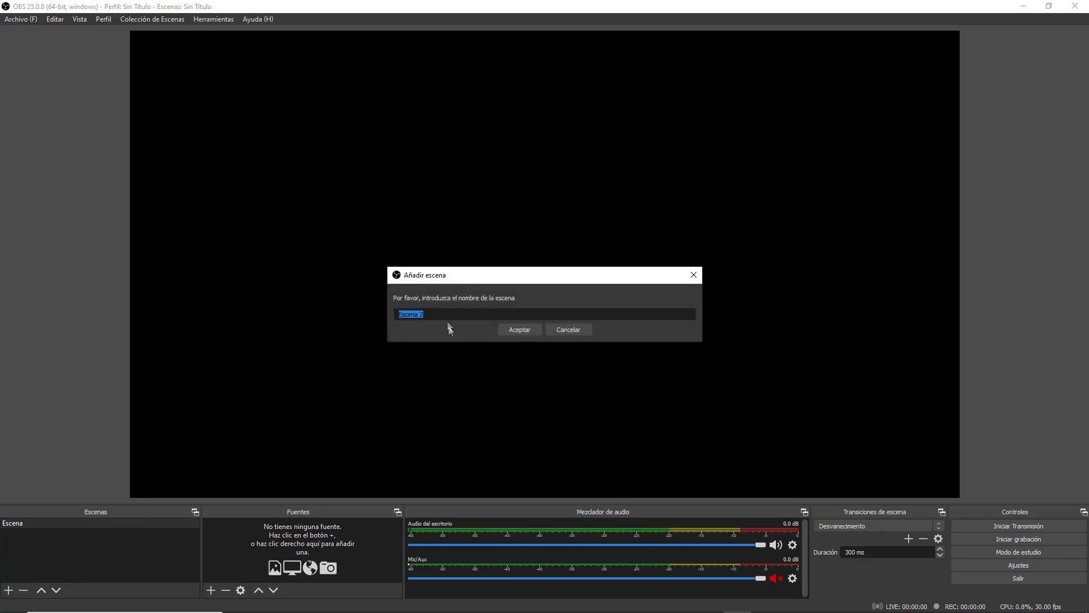
{"action": "key", "text": "BackSpace"}
{"action": "type", "text": "PORTADA"}
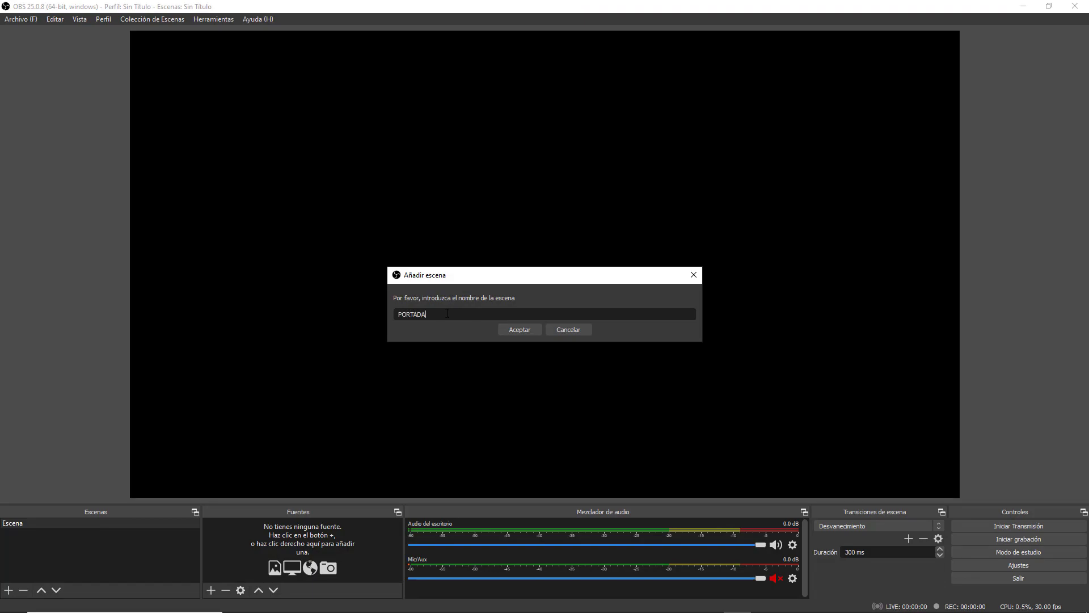
{"action": "left_click", "coordinate": [505, 326]}
{"action": "left_click", "coordinate": [8, 590]}
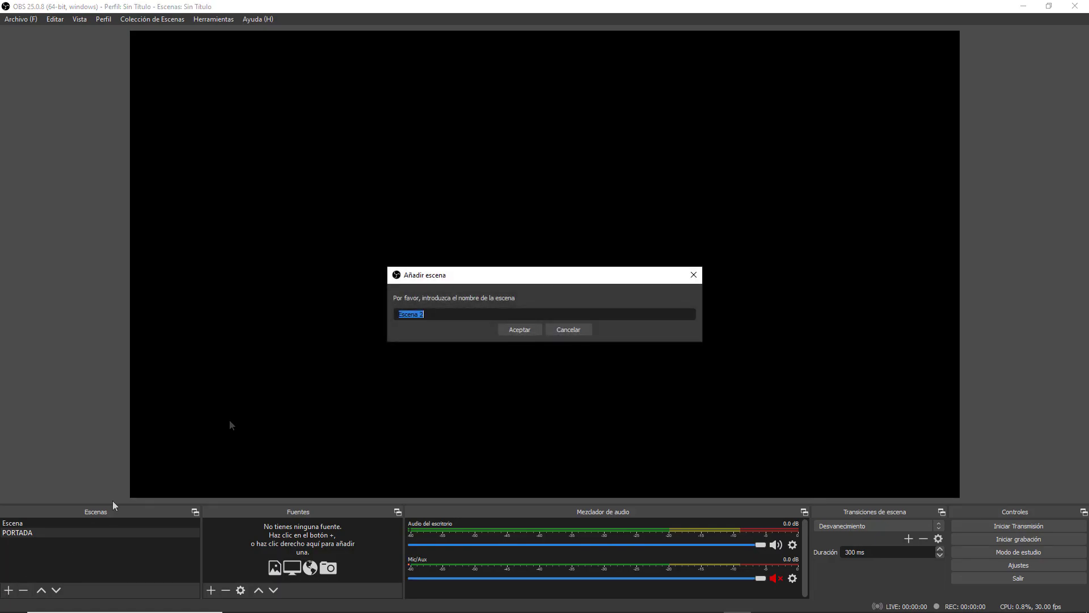
{"action": "left_click", "coordinate": [583, 331]}
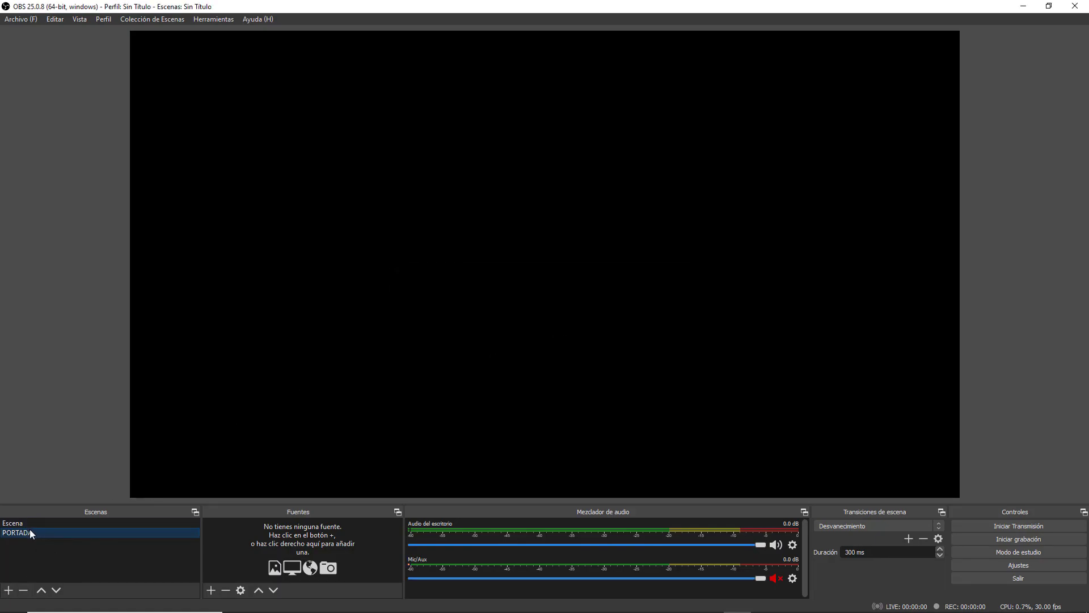
- Add a new image source to the PORTADA scene using the file macbookpro2018.jpg from the TALLERES folder
{"action": "left_click", "coordinate": [211, 591]}
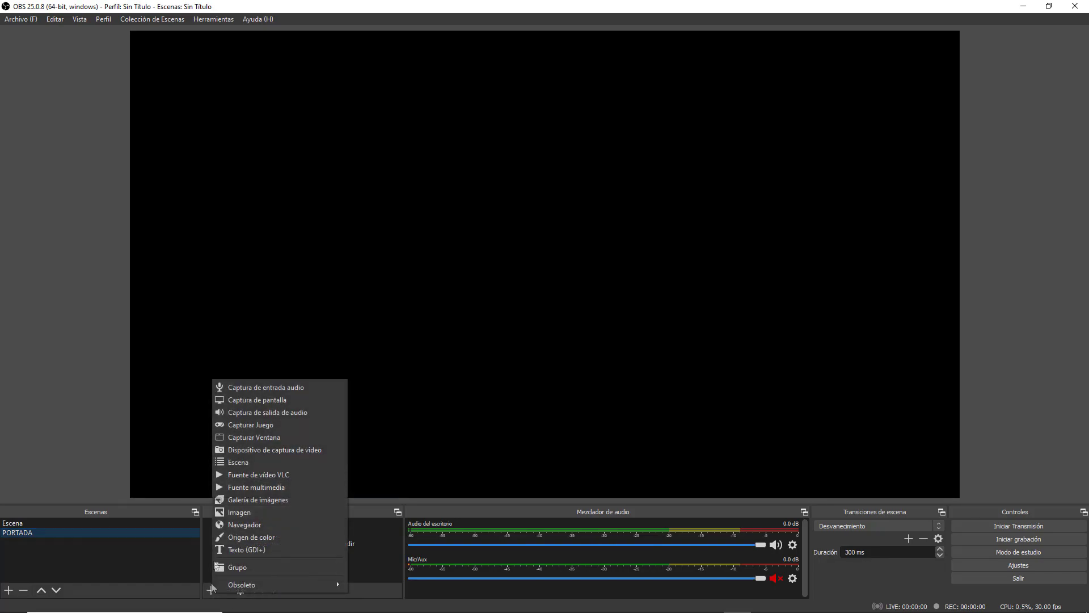
{"action": "left_click", "coordinate": [252, 512]}
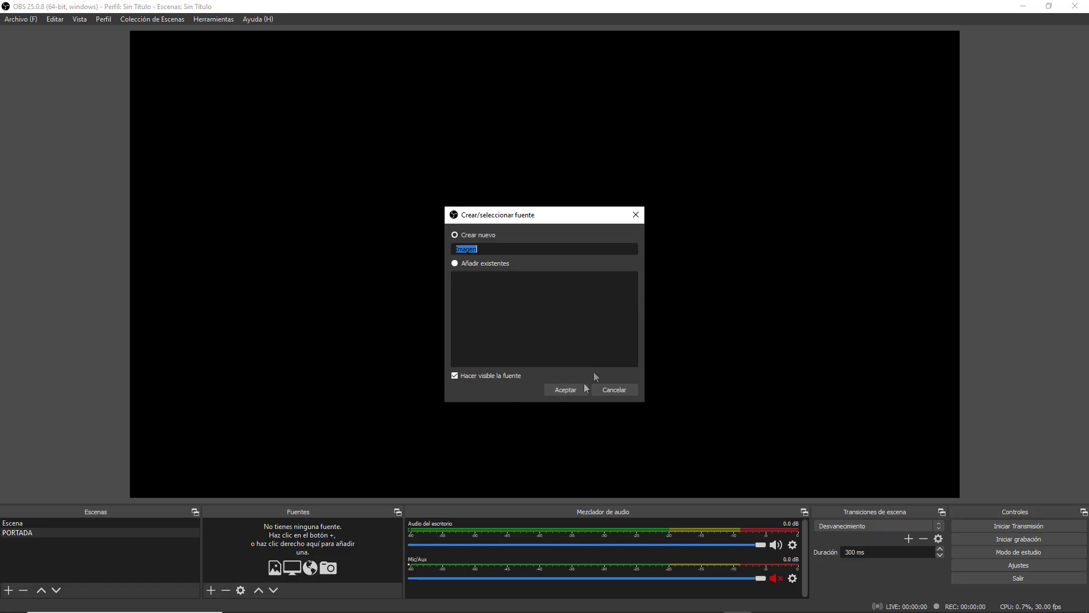
{"action": "left_click", "coordinate": [567, 388]}
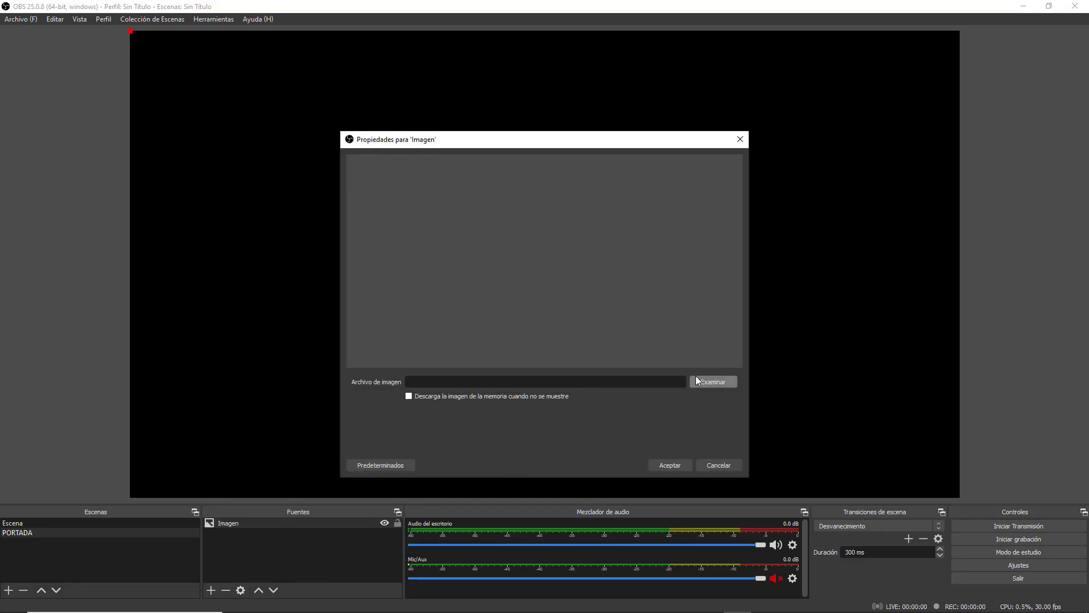
{"action": "left_click", "coordinate": [698, 379]}
{"action": "left_click", "coordinate": [473, 244]}
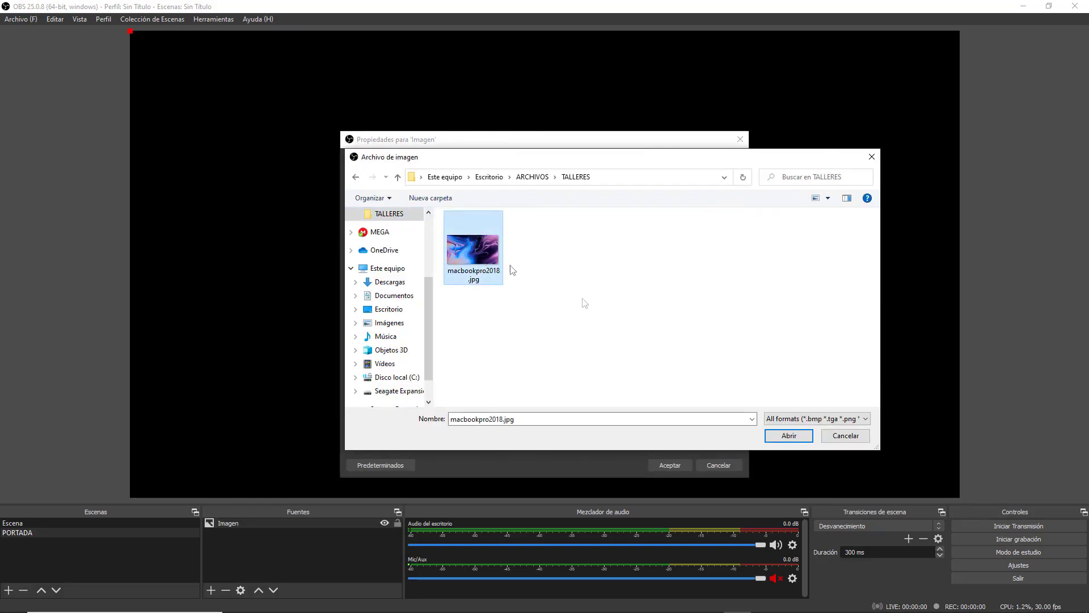
{"action": "left_click", "coordinate": [791, 437]}
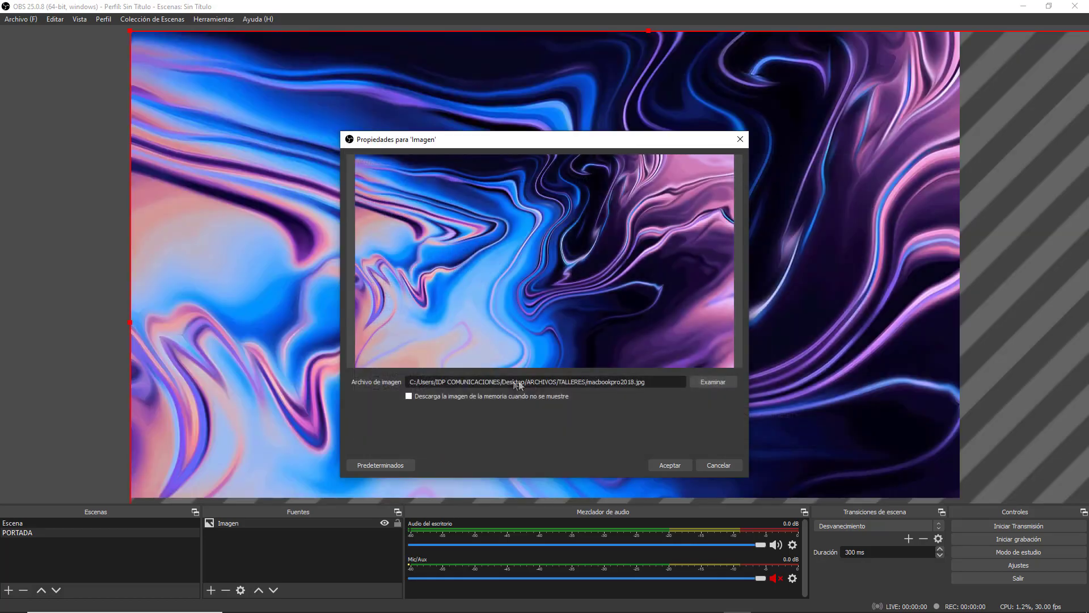
{"action": "left_click", "coordinate": [680, 466]}
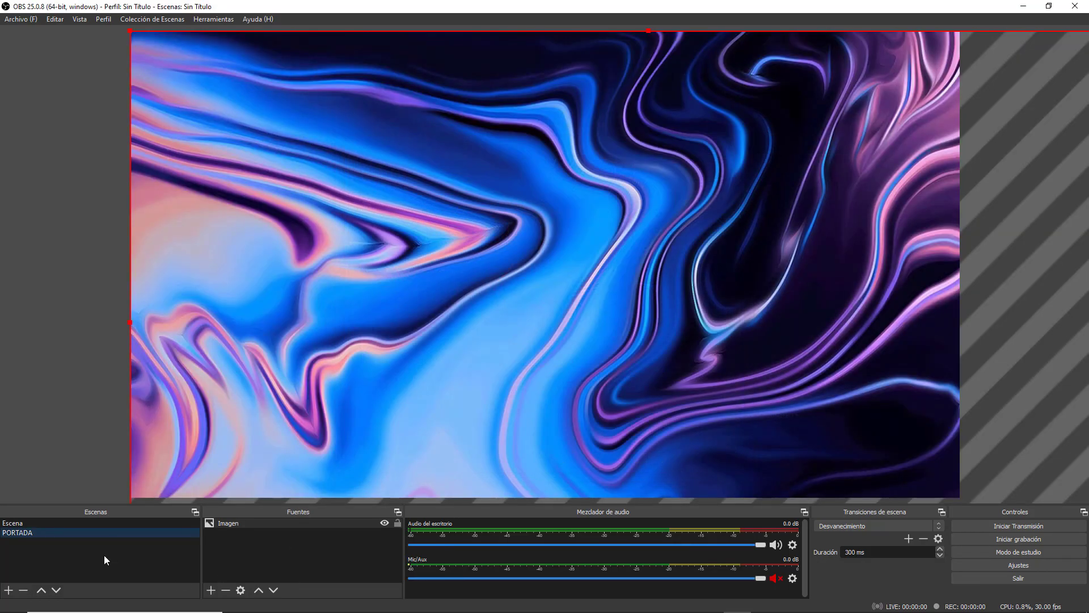
- Add a new scene named CONFERENCIA
{"action": "left_click", "coordinate": [8, 590]}
{"action": "key", "text": "Escape"}
{"action": "left_click", "coordinate": [8, 591]}
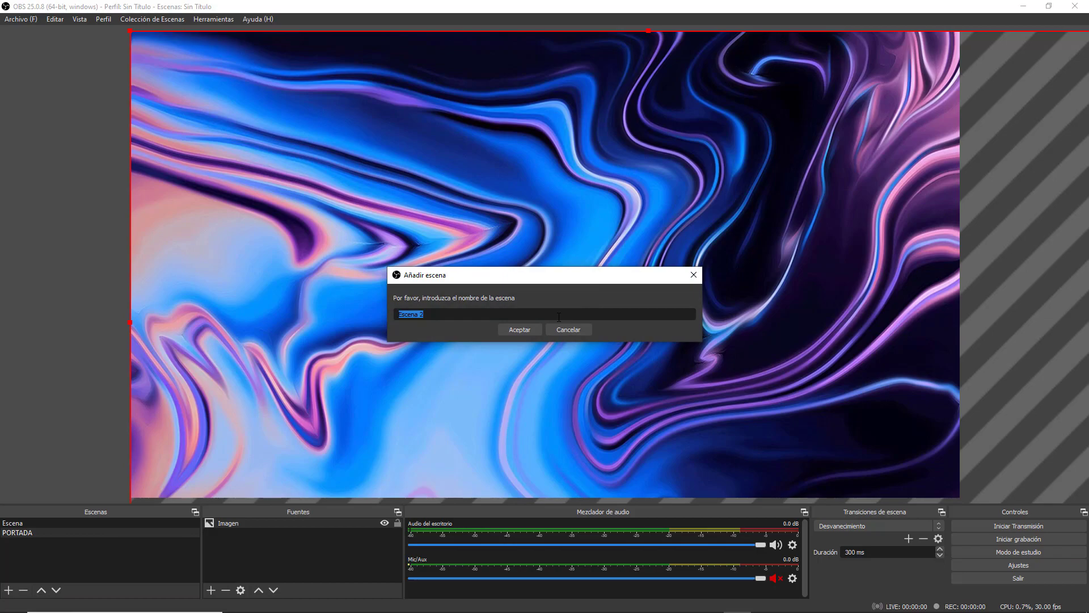
{"action": "type", "text": "CONFERENCIA"}
{"action": "left_click", "coordinate": [520, 330]}
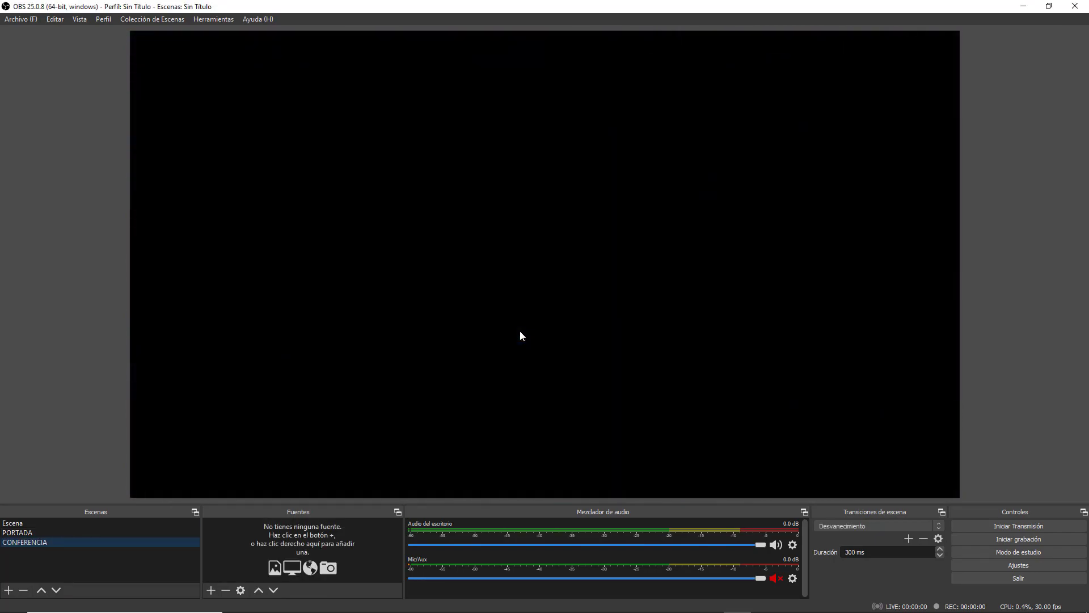
- Open TINEO.mp4 from the TALLERES folder in VLC, pause it and place its window beside the OBS workspace
{"action": "key", "text": "alt+Tab"}
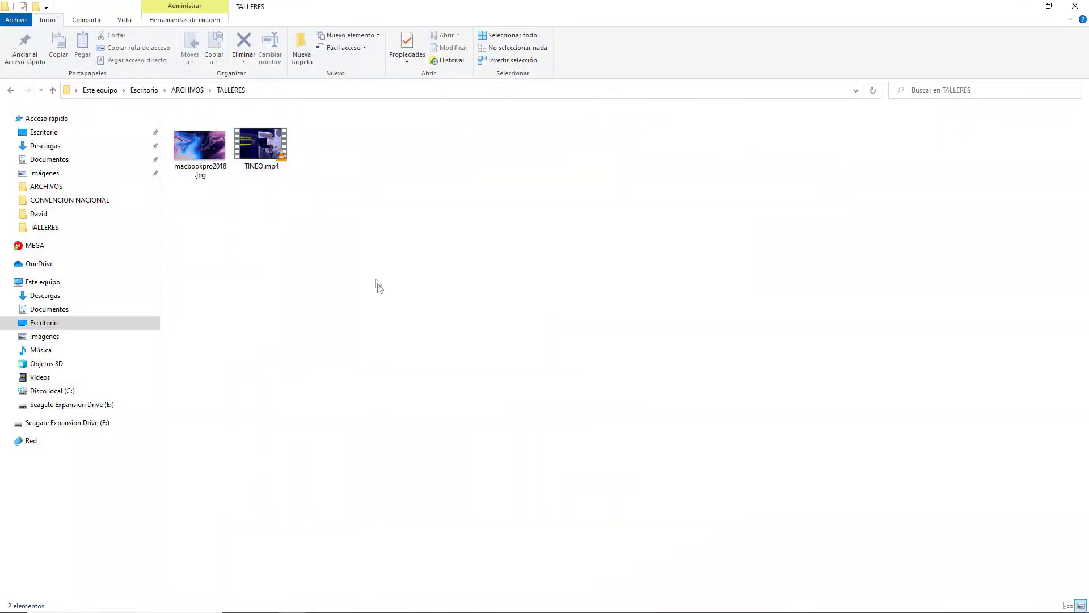
{"action": "right_click", "coordinate": [283, 156]}
{"action": "key", "text": "Escape"}
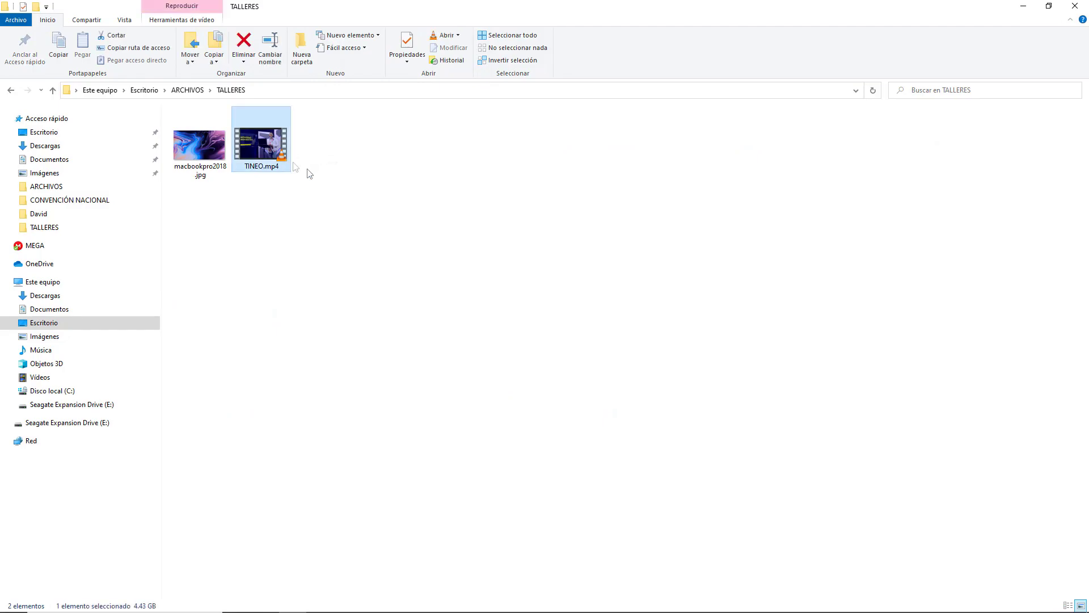
{"action": "key", "text": "Return"}
{"action": "key", "text": "space"}
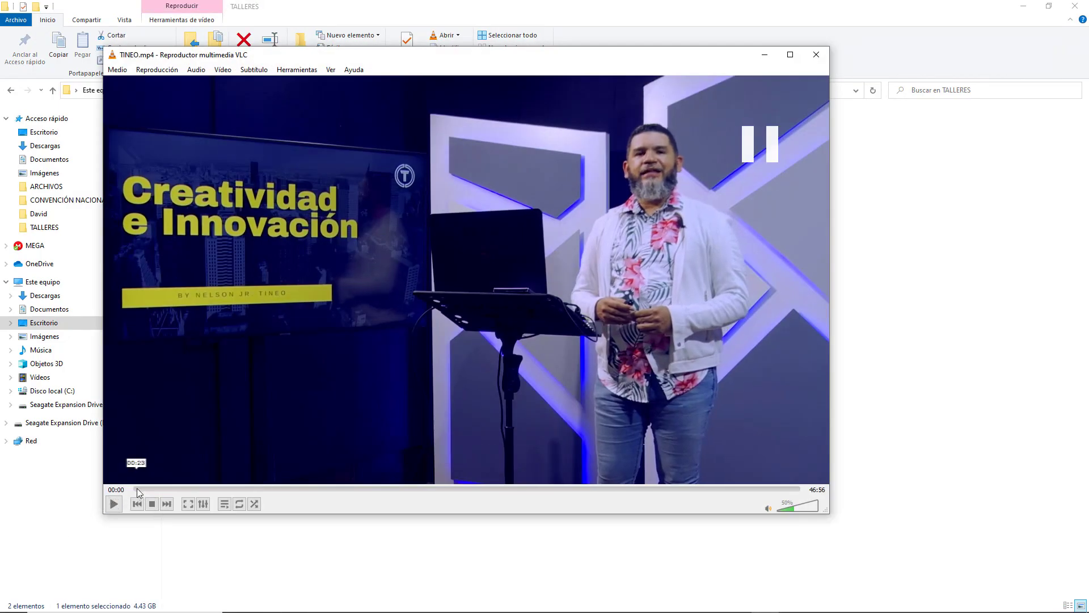
{"action": "left_click_drag", "start_coordinate": [591, 61], "coordinate": [966, 95]}
{"action": "left_click", "coordinate": [1023, 6]}
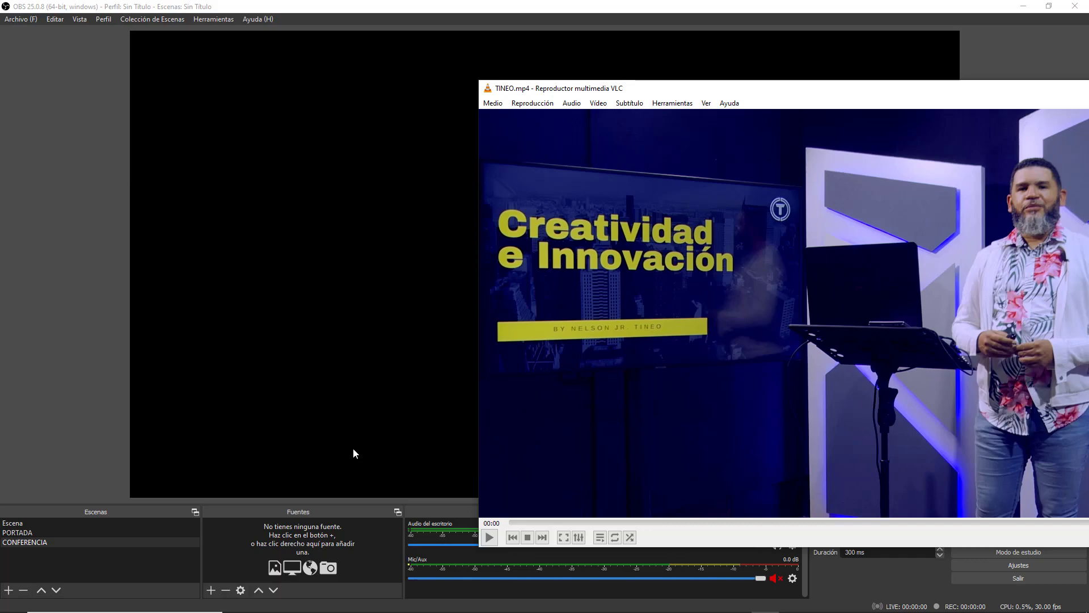
- Add a window capture source named CONFERENCIA LISTA to the CONFERENCIA scene, capturing the VLC window playing TINEO.mp4
{"action": "left_click", "coordinate": [211, 591]}
{"action": "left_click", "coordinate": [212, 591]}
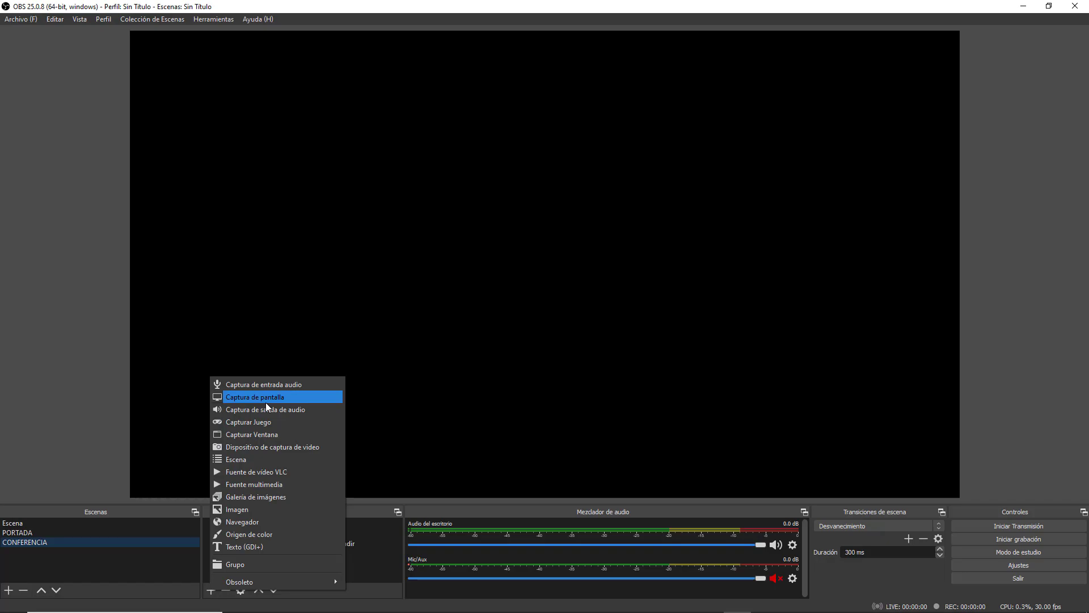
{"action": "left_click", "coordinate": [266, 435]}
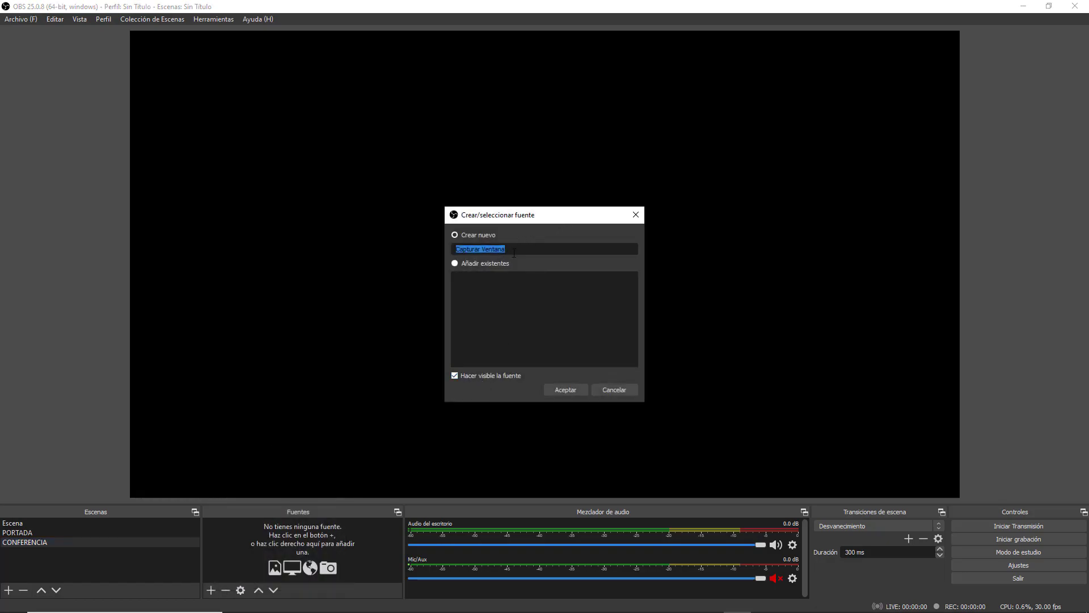
{"action": "type", "text": "CONFERENCIA LISTA"}
{"action": "left_click", "coordinate": [566, 390]}
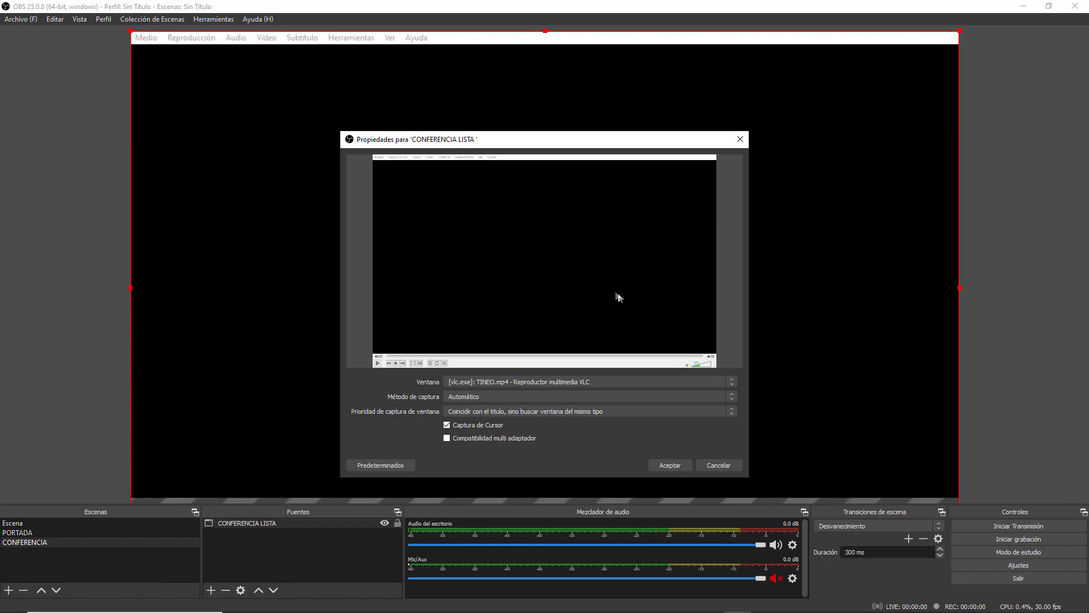
{"action": "left_click", "coordinate": [680, 466]}
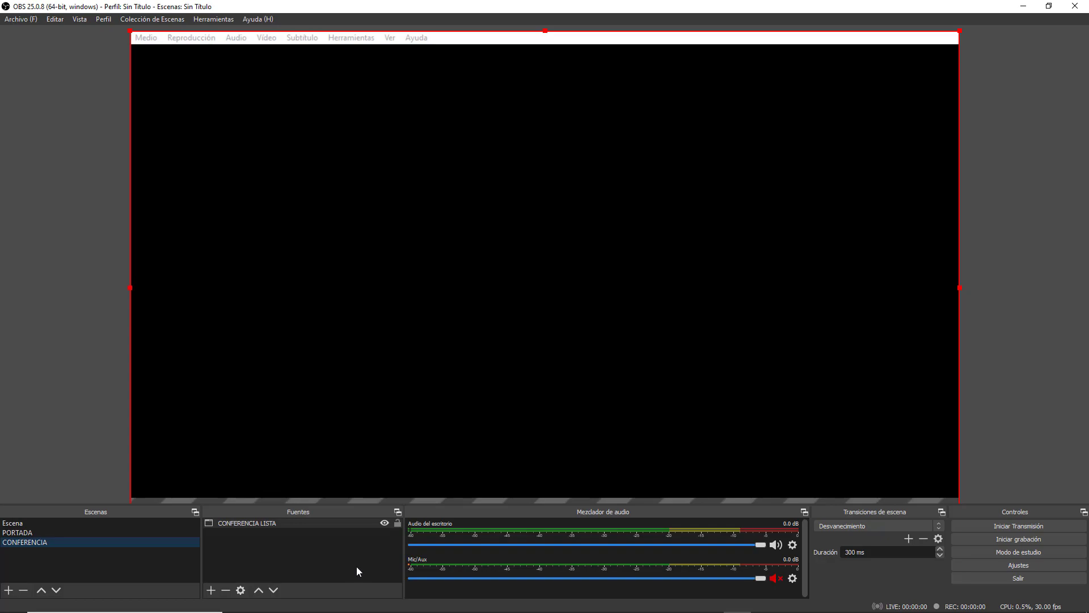
- Enable studio mode and resize the CONFERENCIA LISTA capture so the VLC menu bar lies above the canvas and the width is filled
{"action": "left_click", "coordinate": [1011, 552]}
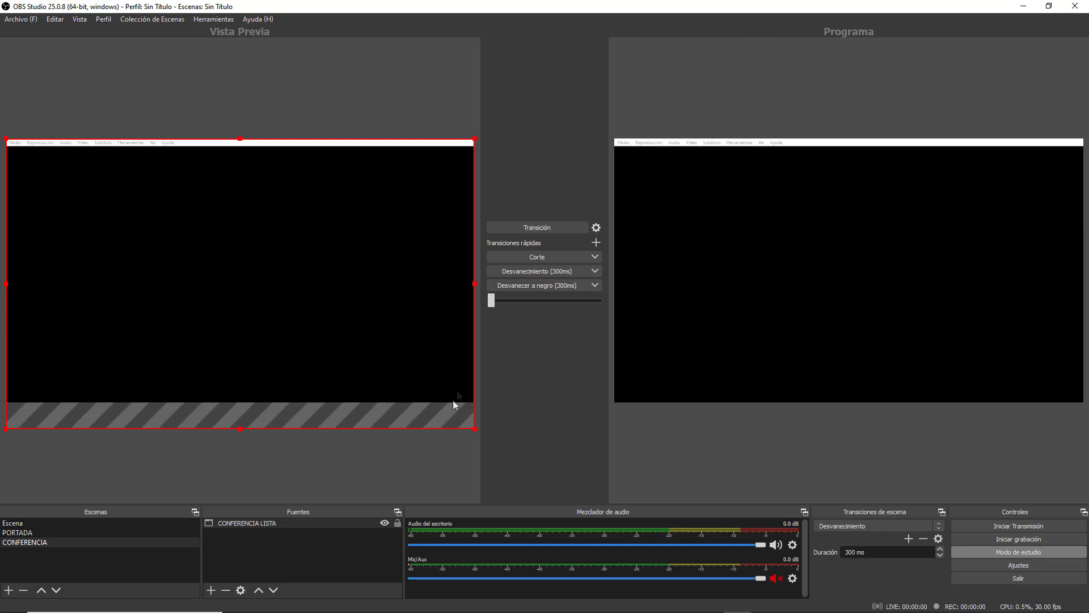
{"action": "left_click", "coordinate": [477, 429]}
{"action": "left_click", "coordinate": [473, 422]}
{"action": "left_click_drag", "start_coordinate": [471, 427], "coordinate": [461, 367]}
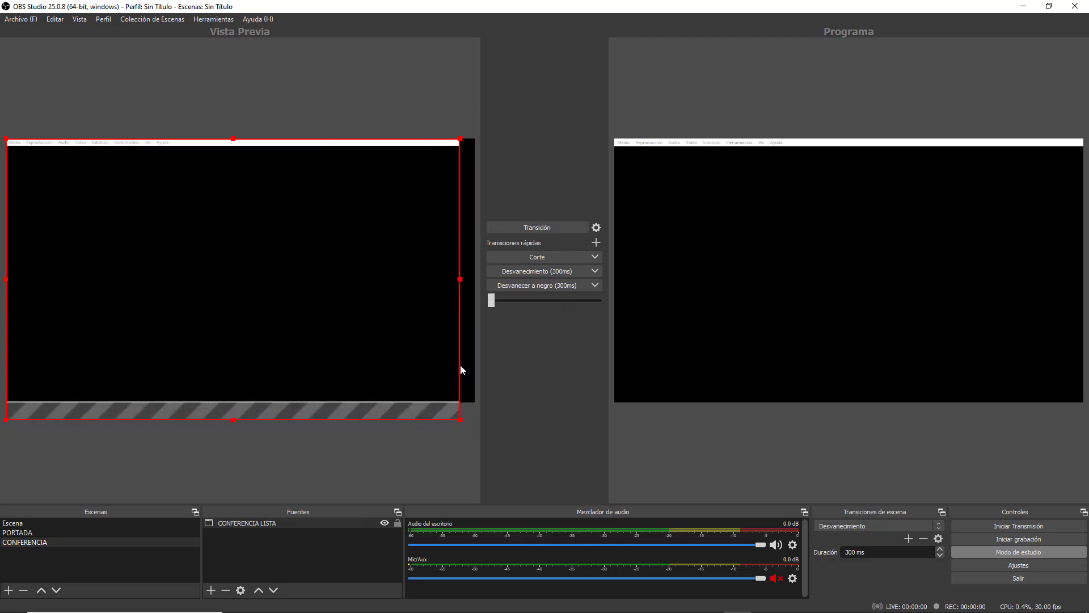
{"action": "left_click", "coordinate": [468, 135]}
{"action": "left_click_drag", "start_coordinate": [469, 135], "coordinate": [475, 135]}
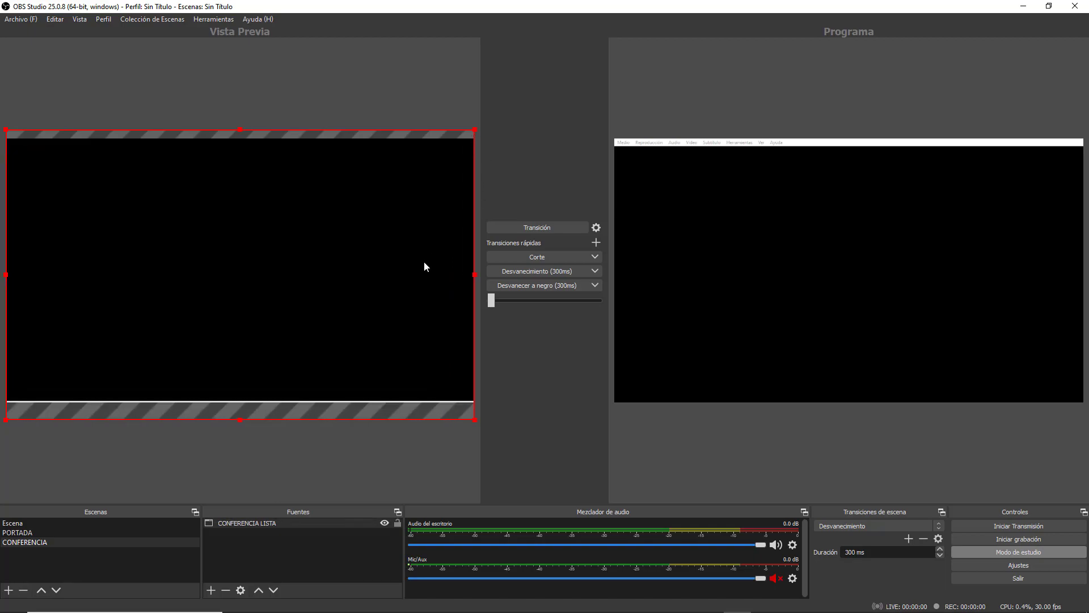
- Nudge the CONFERENCIA LISTA capture down slightly so the player's control bar falls outside the canvas
{"action": "key", "text": "Down"}
{"action": "key", "text": "Down"}
{"action": "key", "text": "Down"}
{"action": "key", "text": "Down"}
{"action": "key", "text": "Down"}
{"action": "key", "text": "Down"}
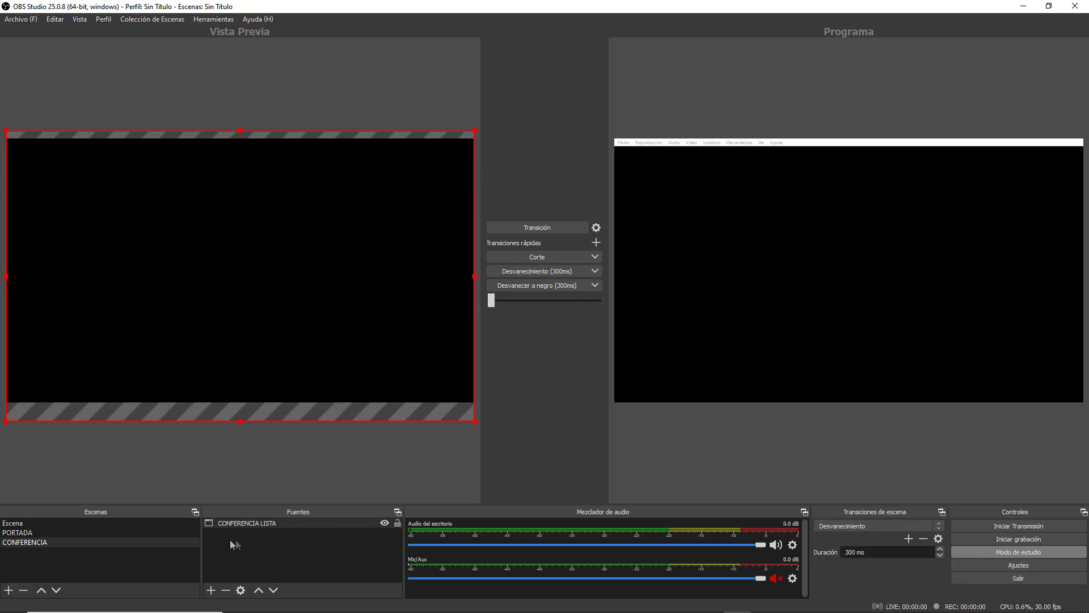
- Resize the PORTADA scene's image to fit the whole canvas and try the manual transition slider
{"action": "left_click", "coordinate": [23, 532]}
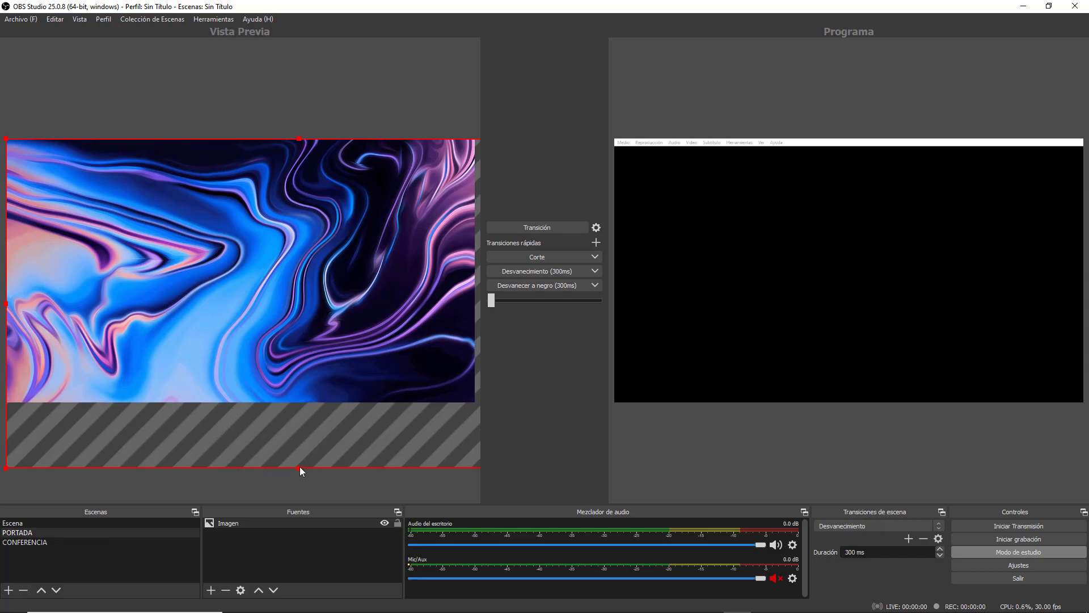
{"action": "mouse_move", "coordinate": [300, 466]}
{"action": "left_mouse_down"}
{"action": "mouse_move", "coordinate": [290, 425]}
{"action": "mouse_move", "coordinate": [261, 407]}
{"action": "left_mouse_up"}
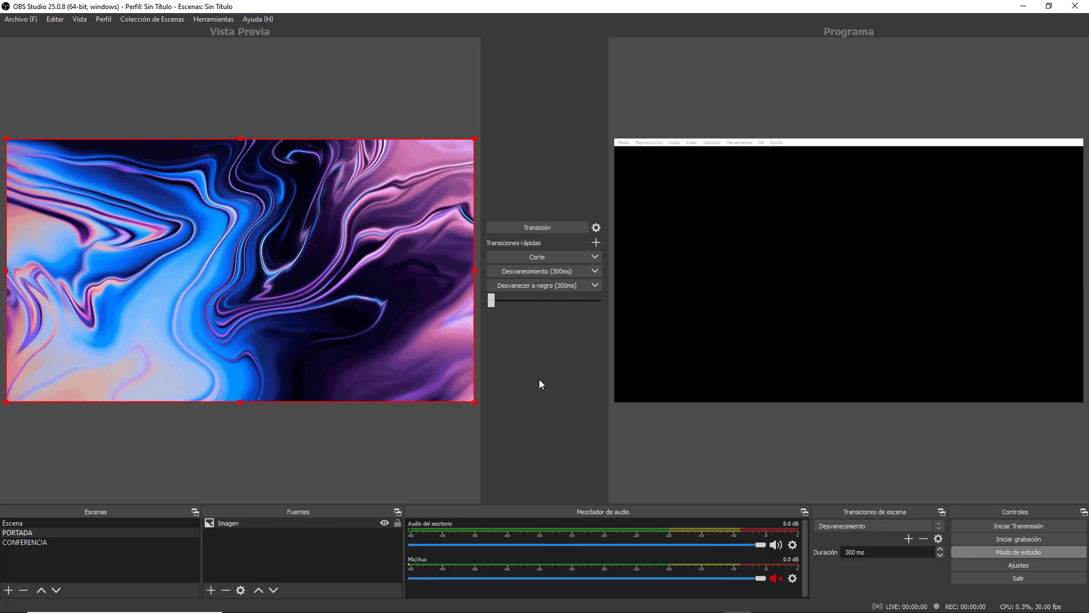
{"action": "mouse_move", "coordinate": [493, 300]}
{"action": "left_mouse_down"}
{"action": "mouse_move", "coordinate": [604, 303]}
{"action": "mouse_move", "coordinate": [478, 294]}
{"action": "left_mouse_up"}
{"action": "left_click_drag", "start_coordinate": [495, 298], "coordinate": [475, 319]}
- Set the scene transition duration to 400 ms
{"action": "key", "text": "Tab"}
{"action": "key", "text": "Left"}
{"action": "key", "text": "Right"}
{"action": "key", "text": "Right"}
{"action": "key", "text": "Delete"}
{"action": "type", "text": "4"}
- Add a Diapositiva scene transition with its default name and the direction Izquierda
{"action": "left_click", "coordinate": [938, 538]}
{"action": "left_click", "coordinate": [872, 539]}
{"action": "left_click", "coordinate": [859, 526]}
{"action": "left_click", "coordinate": [859, 526]}
{"action": "left_click", "coordinate": [863, 526]}
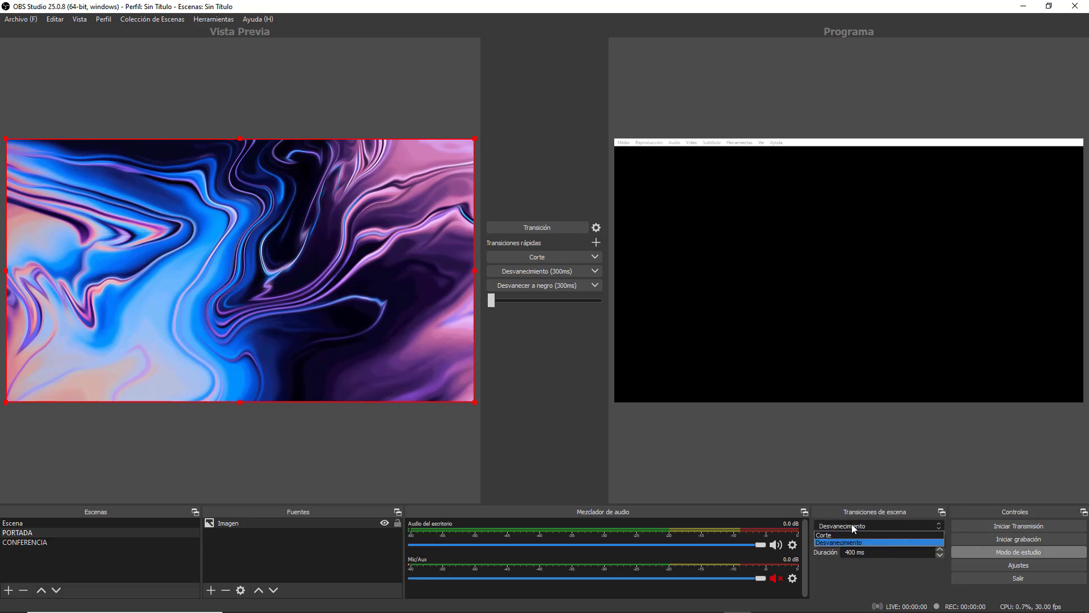
{"action": "left_click", "coordinate": [852, 523]}
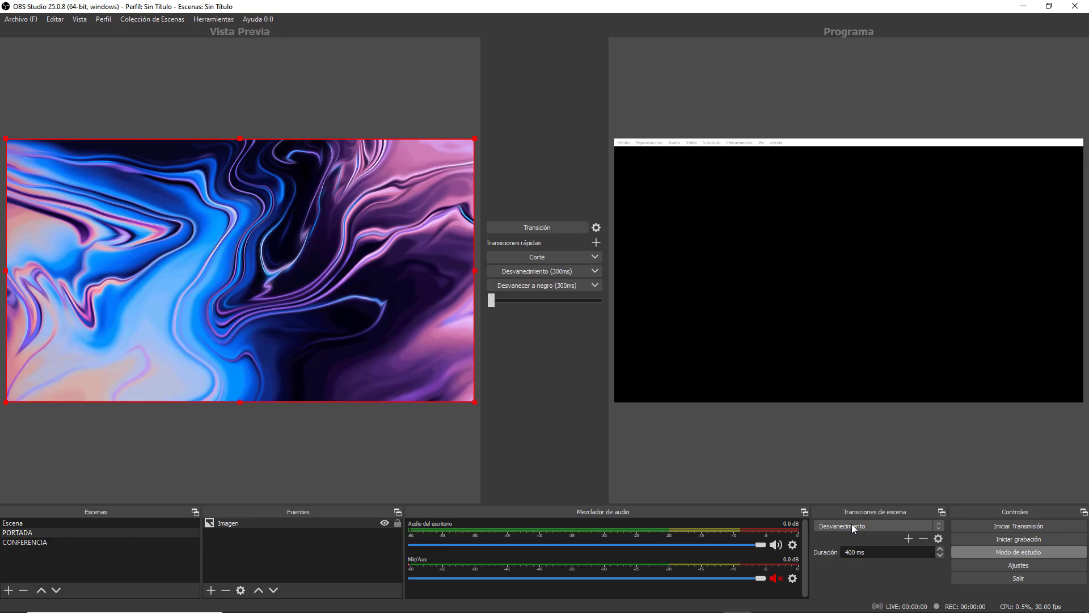
{"action": "left_click", "coordinate": [908, 537]}
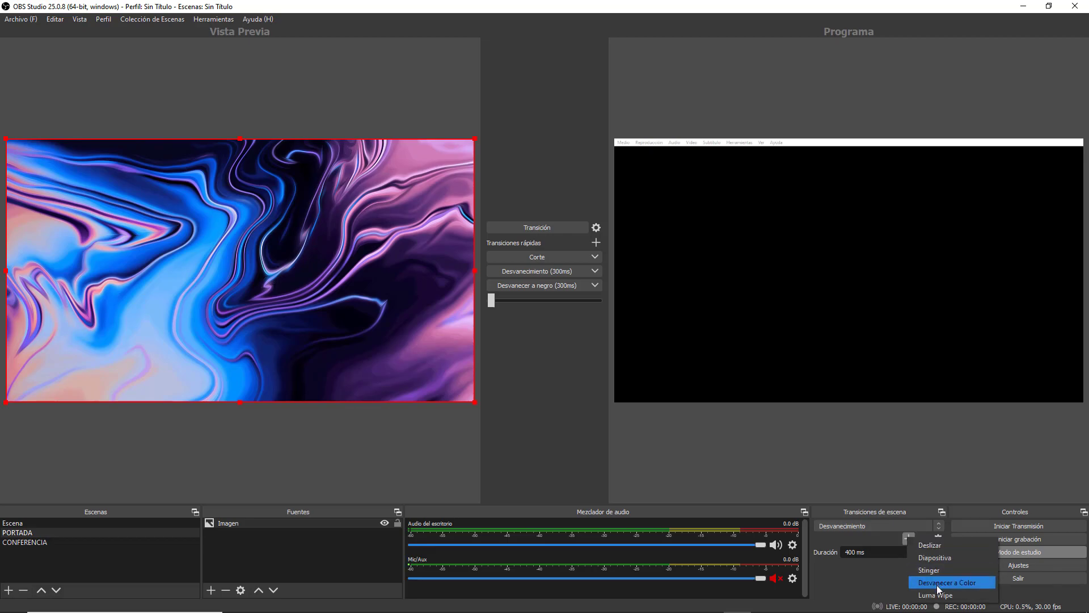
{"action": "left_click", "coordinate": [956, 557]}
{"action": "left_click", "coordinate": [509, 328]}
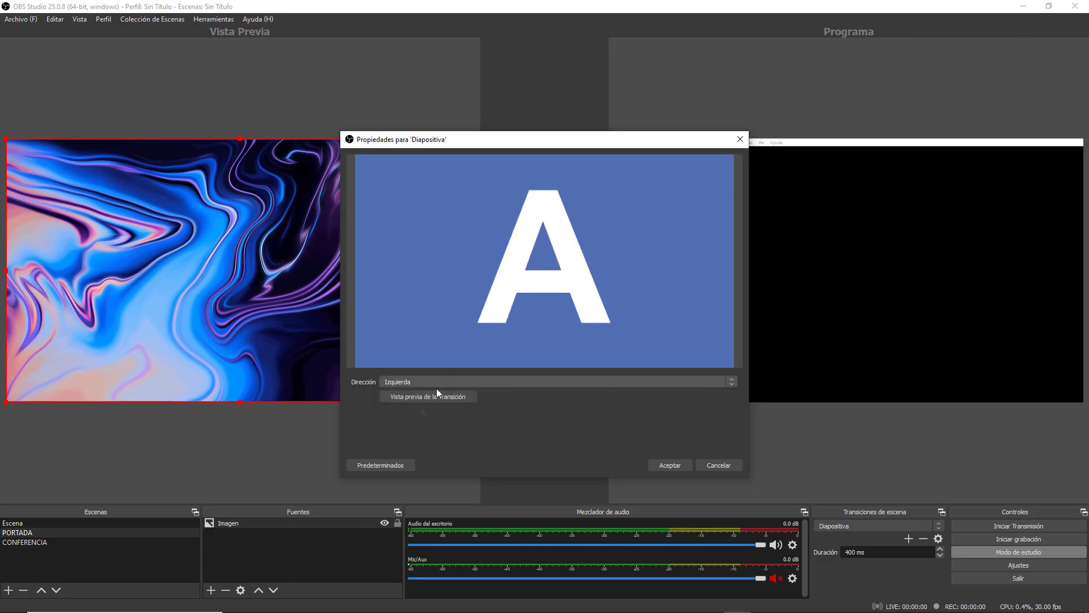
{"action": "left_click", "coordinate": [670, 465]}
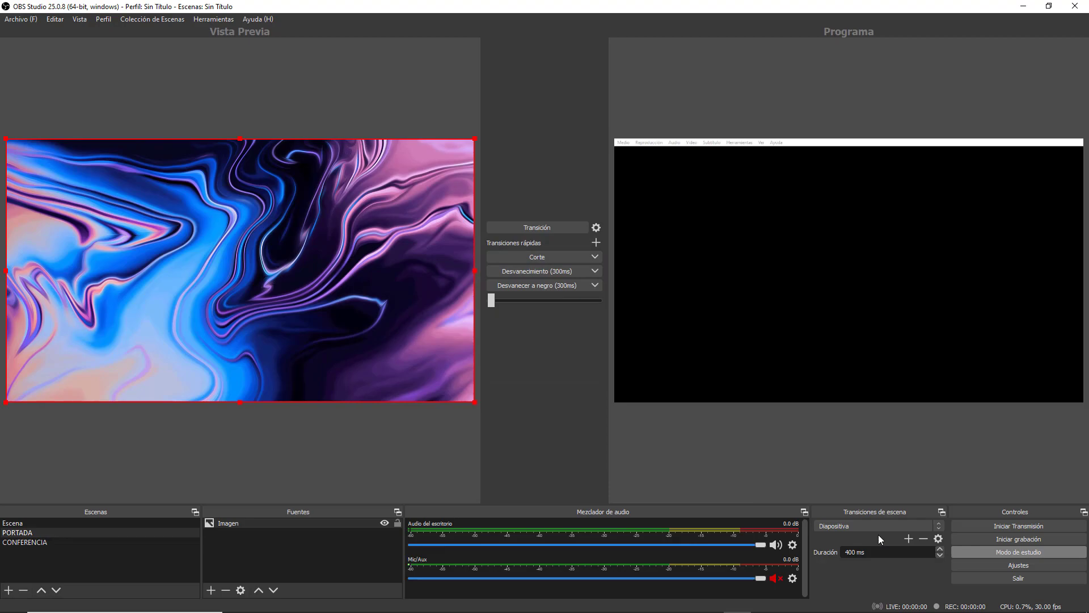
- Swap the PORTADA and CONFERENCIA scenes between preview and program with the Corte and Desvanecimiento quick transitions, leaving PORTADA in the program
{"action": "left_click", "coordinate": [573, 271]}
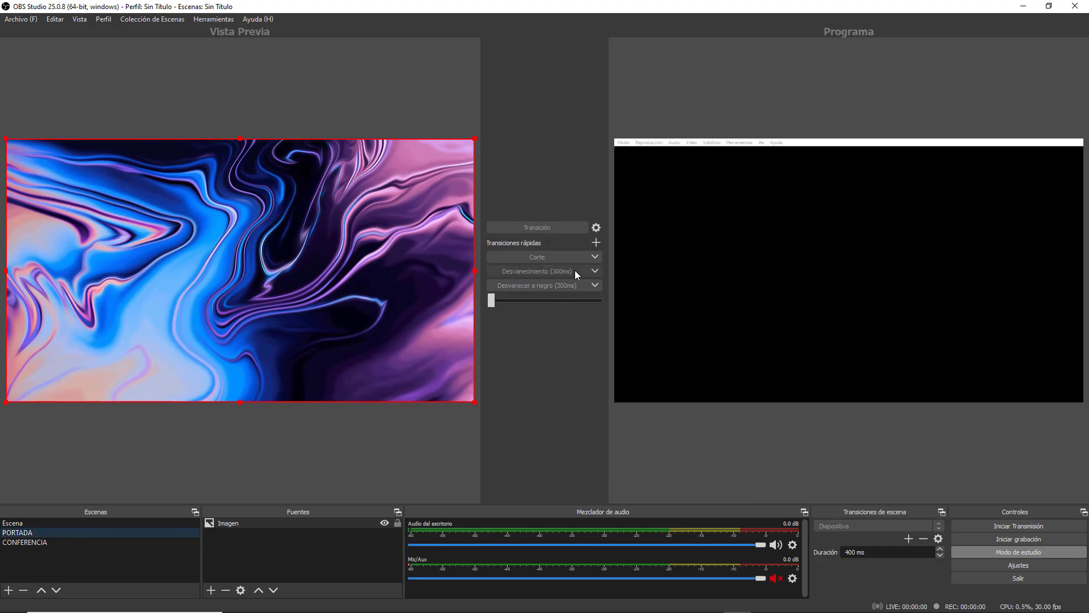
{"action": "mouse_move", "coordinate": [492, 300]}
{"action": "left_mouse_down"}
{"action": "mouse_move", "coordinate": [610, 304]}
{"action": "mouse_move", "coordinate": [481, 298]}
{"action": "left_mouse_up"}
{"action": "left_click", "coordinate": [535, 261]}
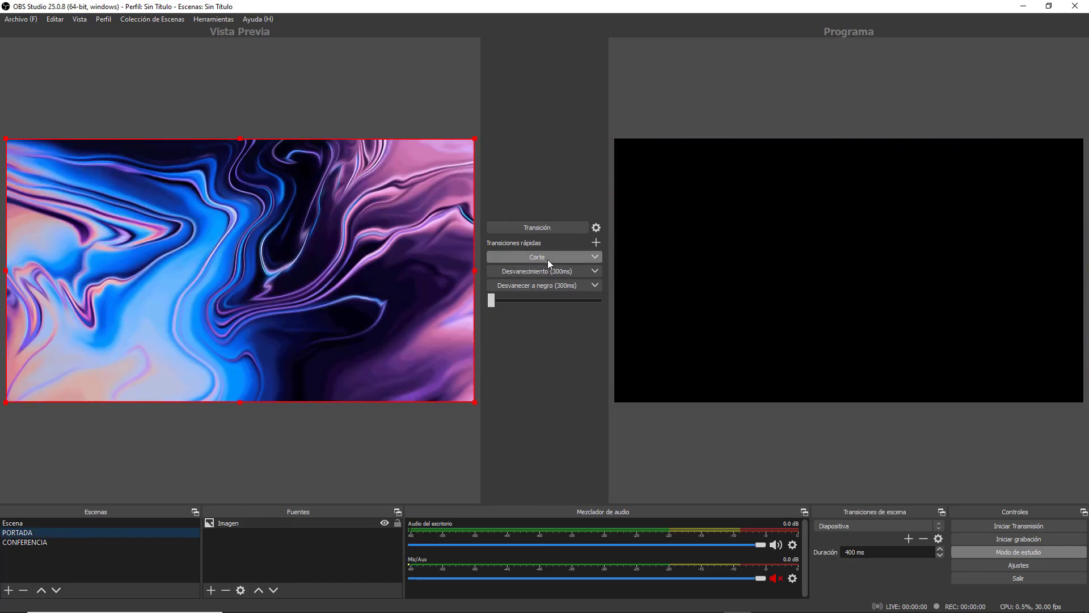
{"action": "left_click", "coordinate": [582, 271]}
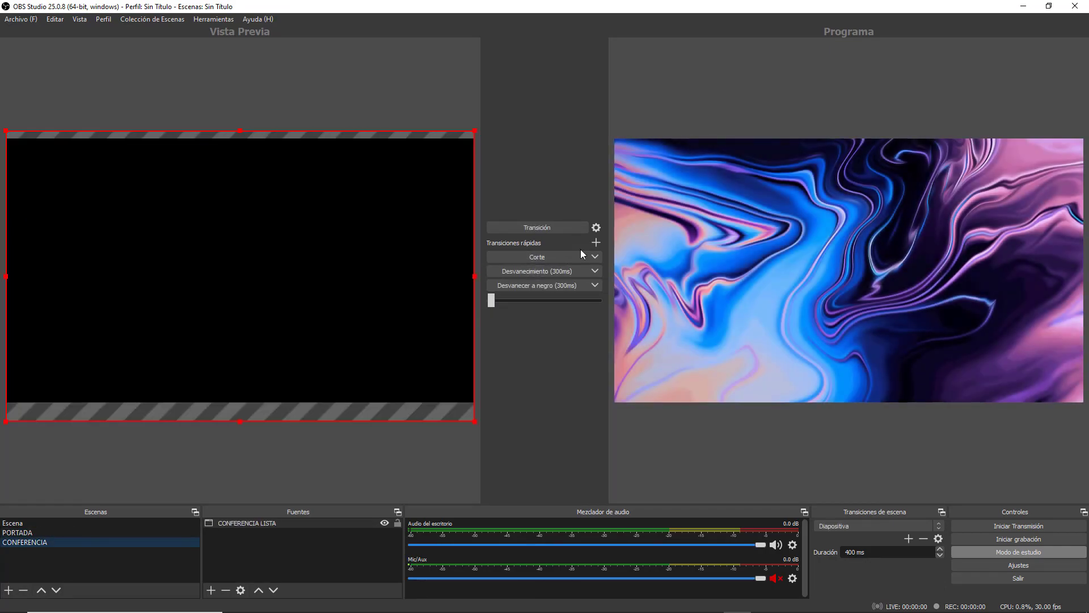
- Set the scene transition to Desvanecimiento and try it with the transition slider, leaving CONFERENCIA in the preview
{"action": "left_click", "coordinate": [883, 527]}
{"action": "left_click", "coordinate": [827, 535]}
{"action": "mouse_move", "coordinate": [495, 302]}
{"action": "left_mouse_down"}
{"action": "mouse_move", "coordinate": [583, 300]}
{"action": "mouse_move", "coordinate": [469, 296]}
{"action": "mouse_move", "coordinate": [546, 304]}
{"action": "mouse_move", "coordinate": [492, 301]}
{"action": "left_mouse_up"}
{"action": "left_click", "coordinate": [23, 533]}
{"action": "left_click", "coordinate": [49, 543]}
{"action": "mouse_move", "coordinate": [492, 304]}
{"action": "left_mouse_down"}
{"action": "mouse_move", "coordinate": [632, 302]}
{"action": "mouse_move", "coordinate": [543, 293]}
{"action": "mouse_move", "coordinate": [465, 309]}
{"action": "mouse_move", "coordinate": [632, 301]}
{"action": "mouse_move", "coordinate": [475, 299]}
{"action": "left_mouse_up"}
- Play TINEO.mp4 in the VLC window and transition the CONFERENCIA scene to the program
{"action": "left_click", "coordinate": [766, 605]}
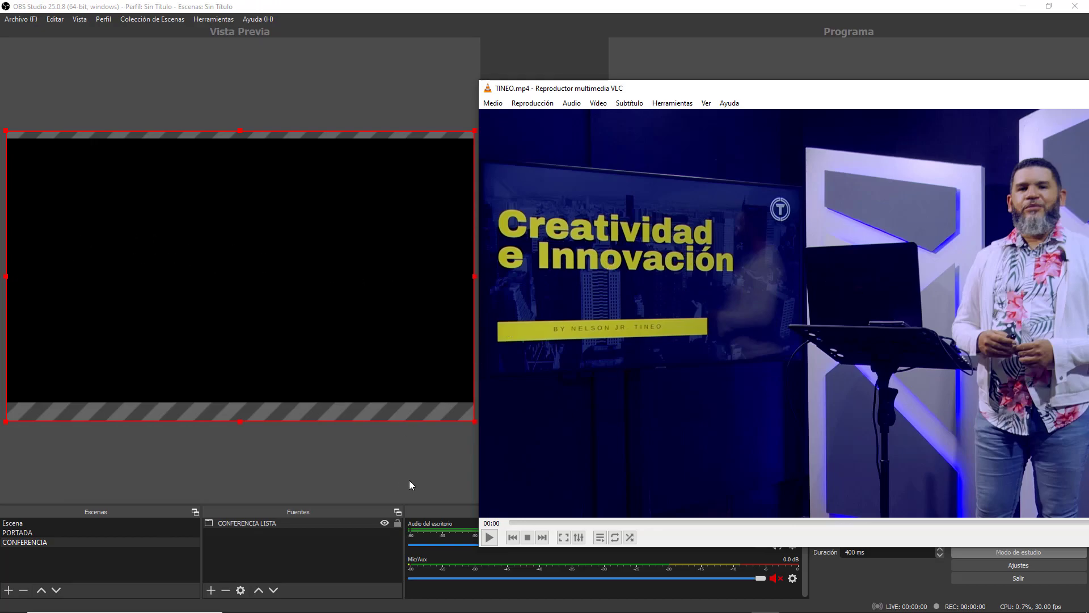
{"action": "left_click_drag", "start_coordinate": [643, 89], "coordinate": [1007, 68]}
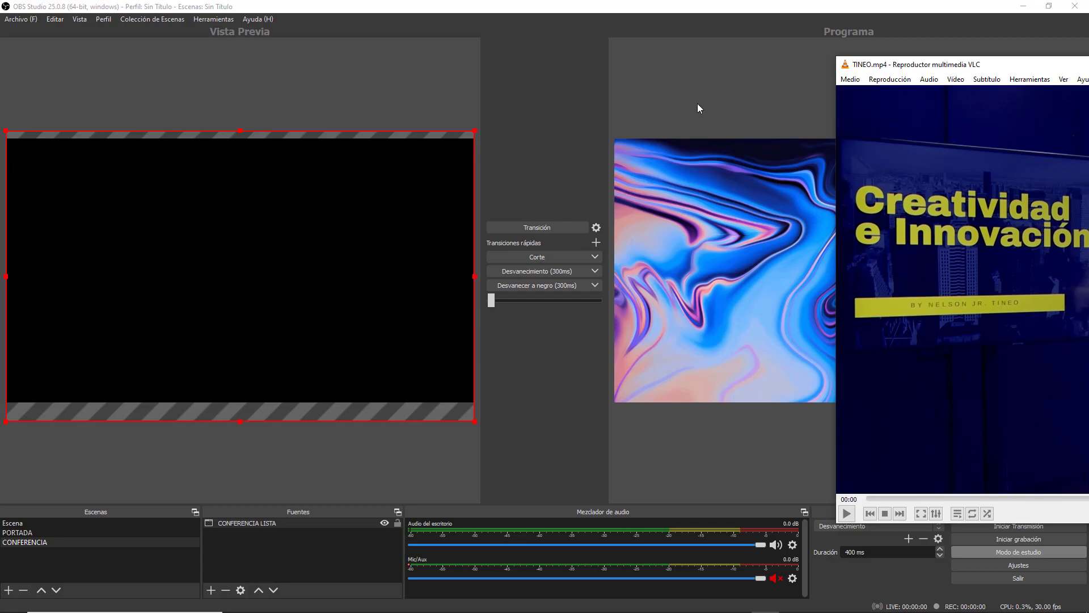
{"action": "left_click", "coordinate": [847, 514]}
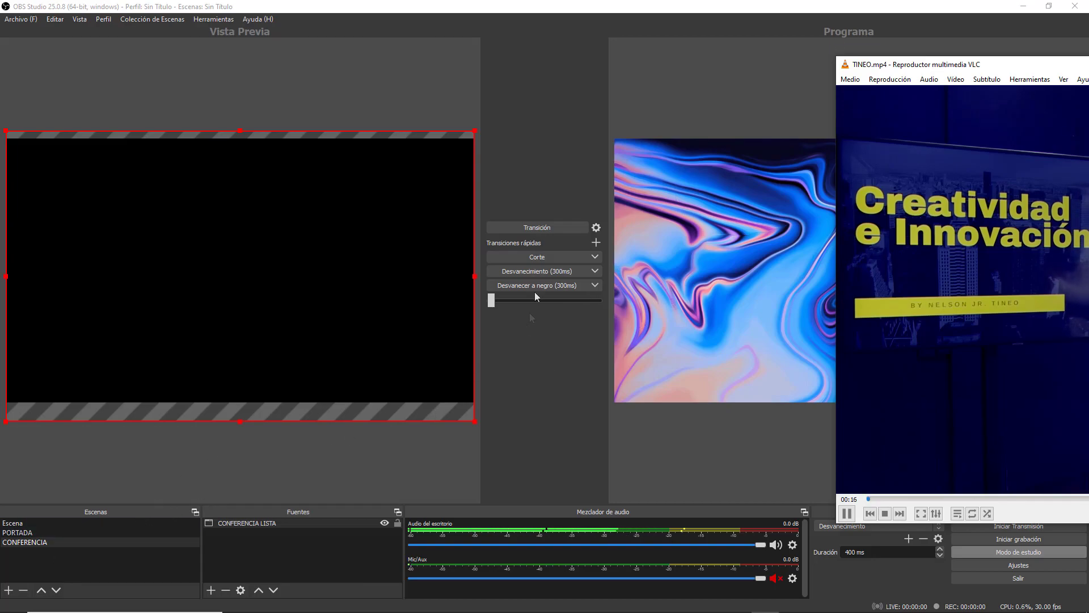
{"action": "left_click", "coordinate": [537, 227]}
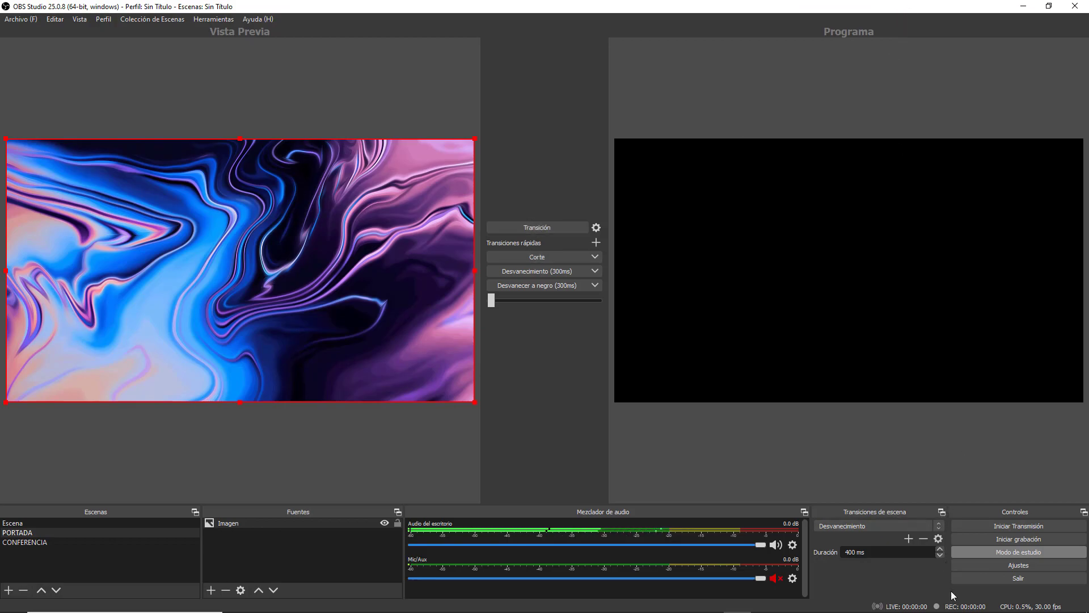
- Set the capture method of the CONFERENCIA LISTA source to Windows Graphics Capture (Windows 10 1903 o superior)
{"action": "mouse_move", "coordinate": [851, 607]}
{"action": "left_click", "coordinate": [765, 607]}
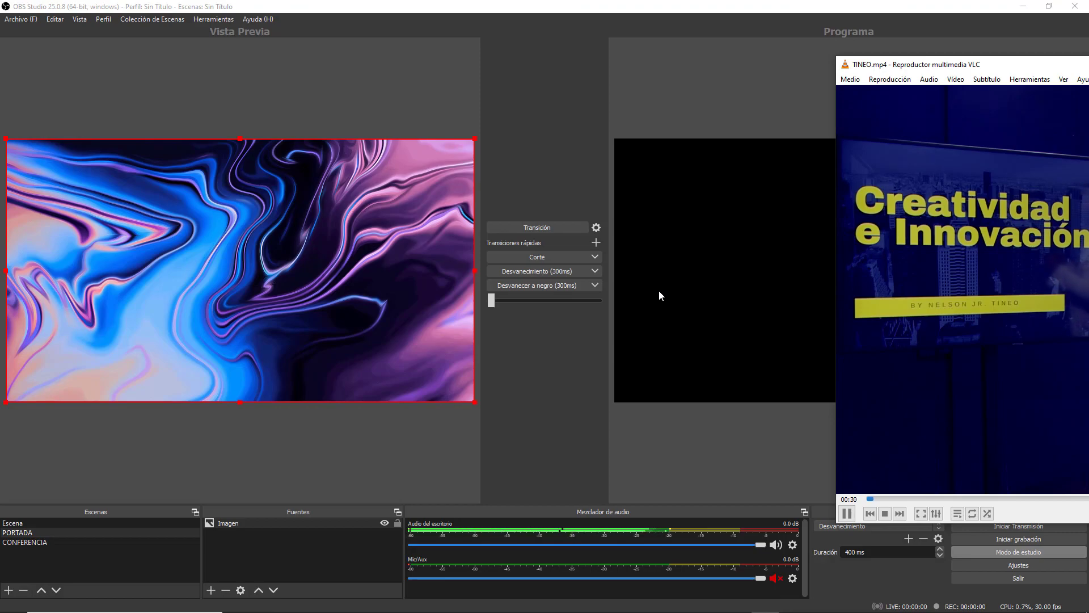
{"action": "left_click", "coordinate": [52, 536]}
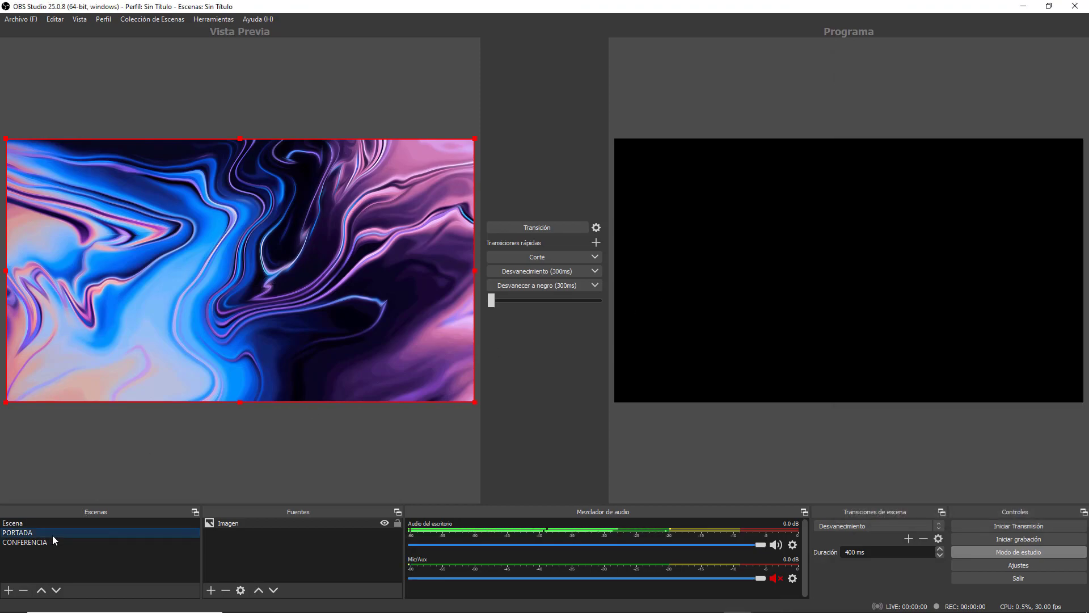
{"action": "left_click", "coordinate": [50, 543]}
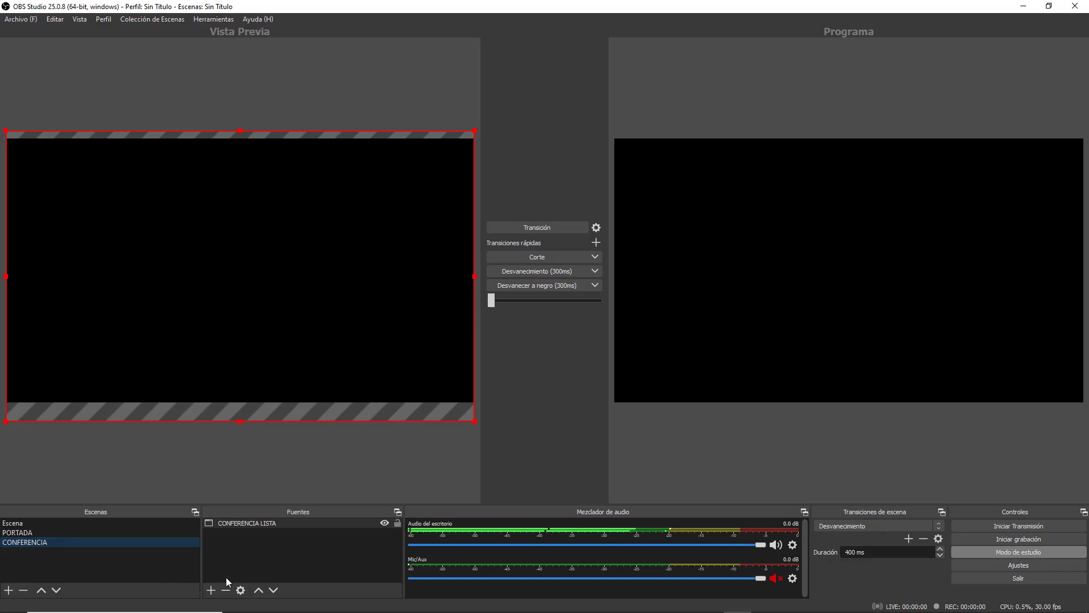
{"action": "left_click", "coordinate": [241, 591]}
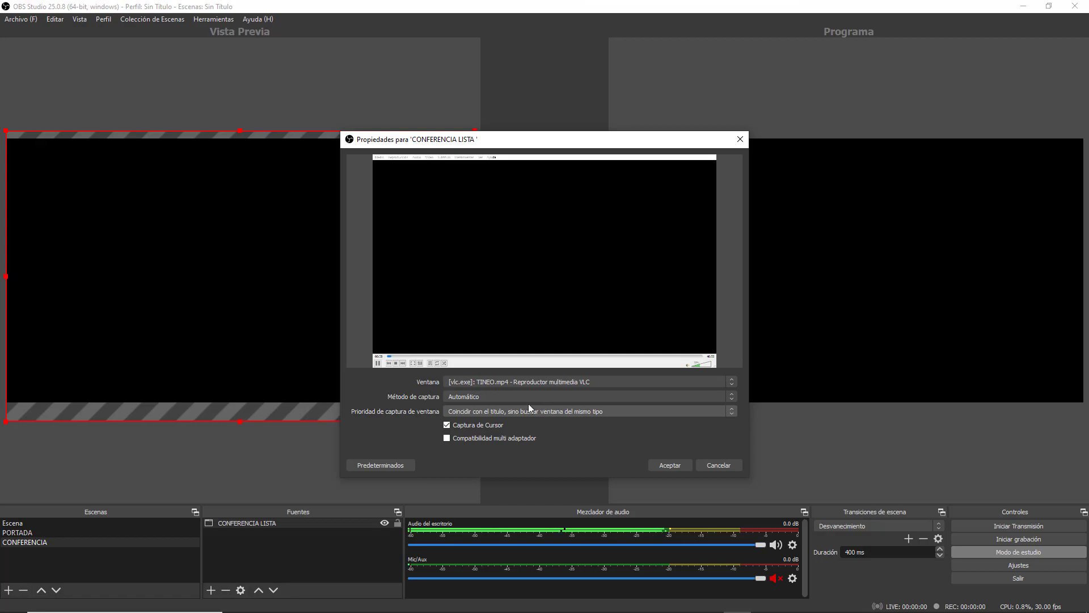
{"action": "left_click", "coordinate": [454, 398]}
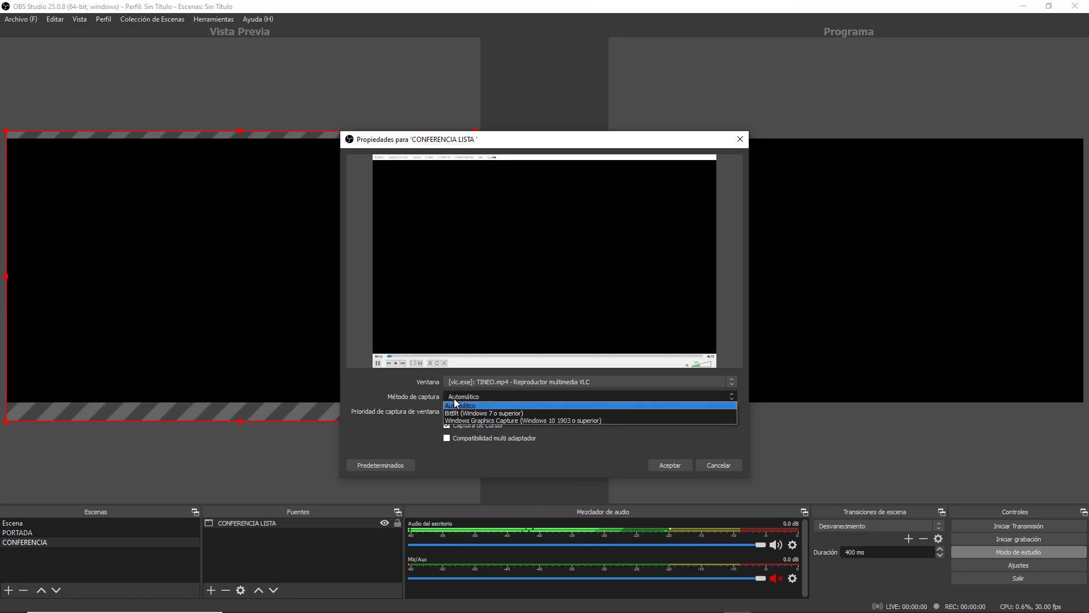
{"action": "left_click", "coordinate": [495, 421]}
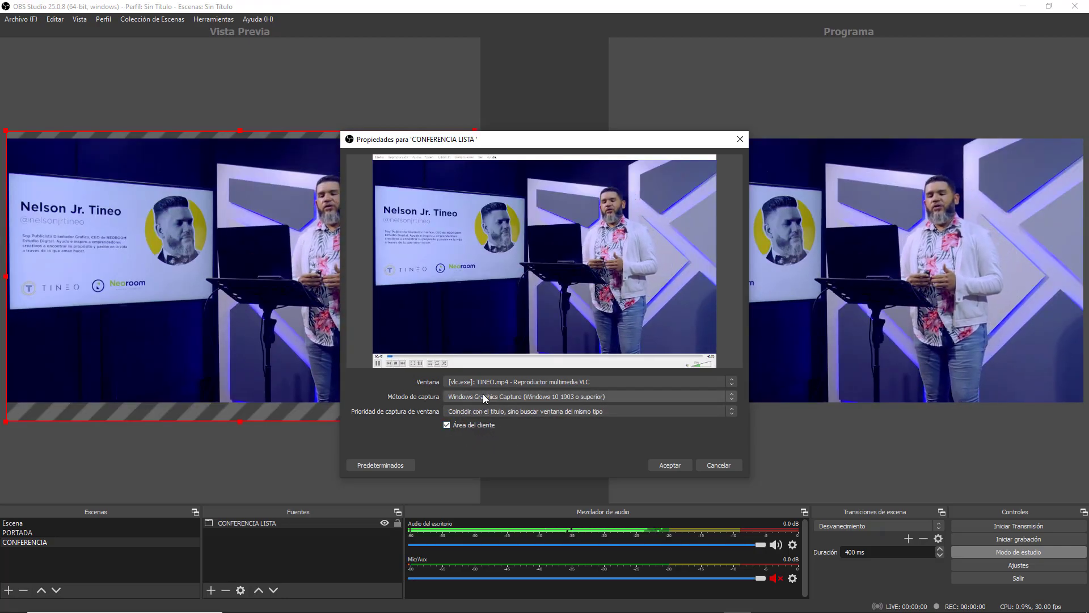
{"action": "left_click", "coordinate": [668, 466]}
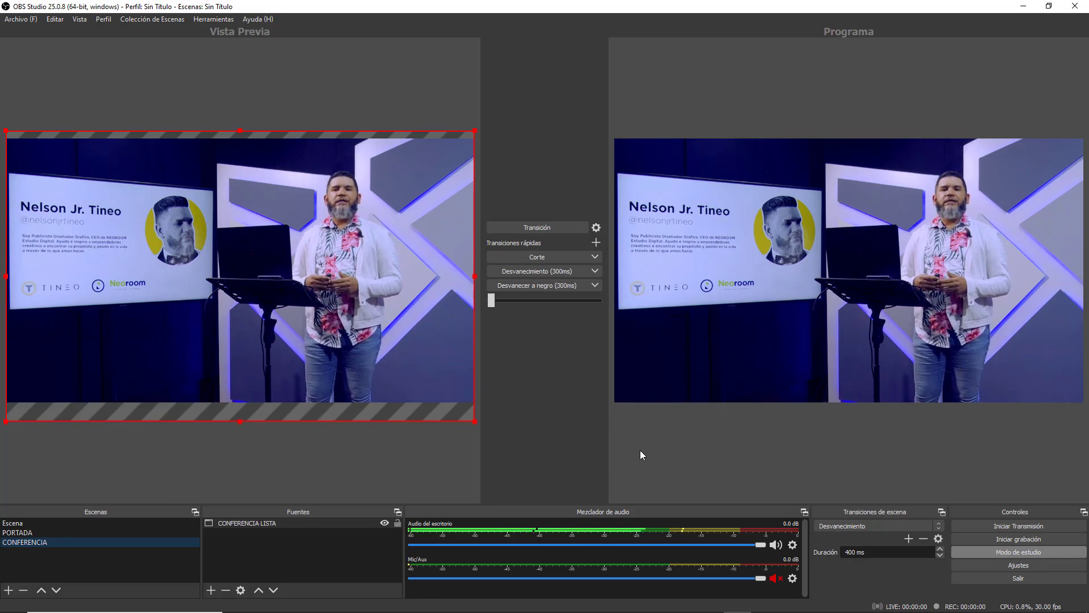
- Switch to the VLC window to adjust its volume and pause TINEO.mp4
{"action": "left_click", "coordinate": [765, 606]}
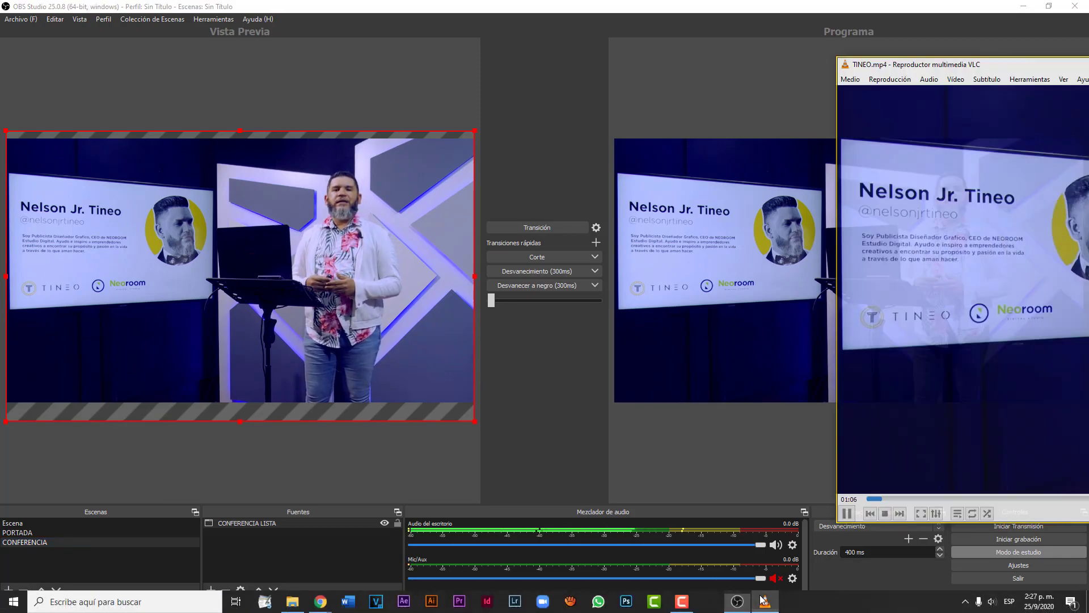
{"action": "scroll", "coordinate": [928, 386], "scroll_direction": "down", "scroll_amount": 5}
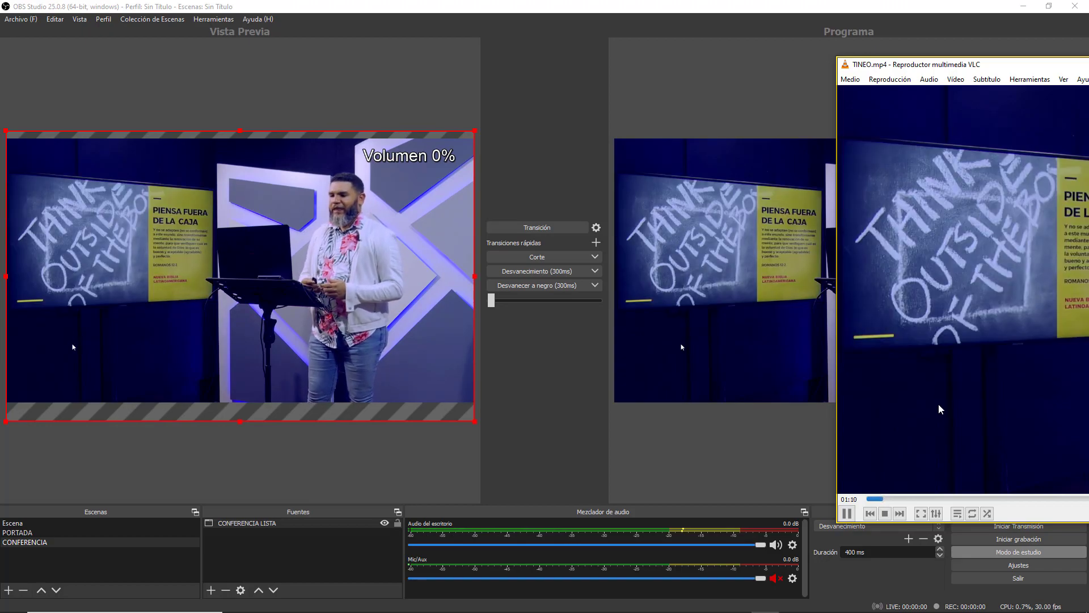
{"action": "scroll", "coordinate": [906, 446], "scroll_direction": "up", "scroll_amount": 2}
{"action": "key", "text": "space"}
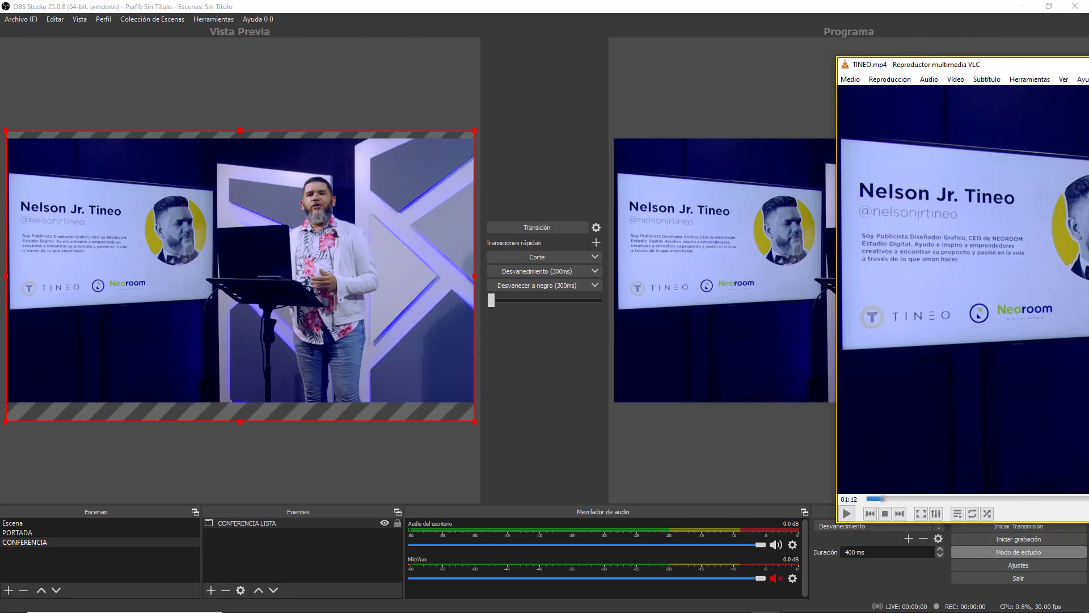
- Open the OBS Emisión settings, ready for entry in the Clave de retransmisión field
{"action": "left_click", "coordinate": [1030, 563]}
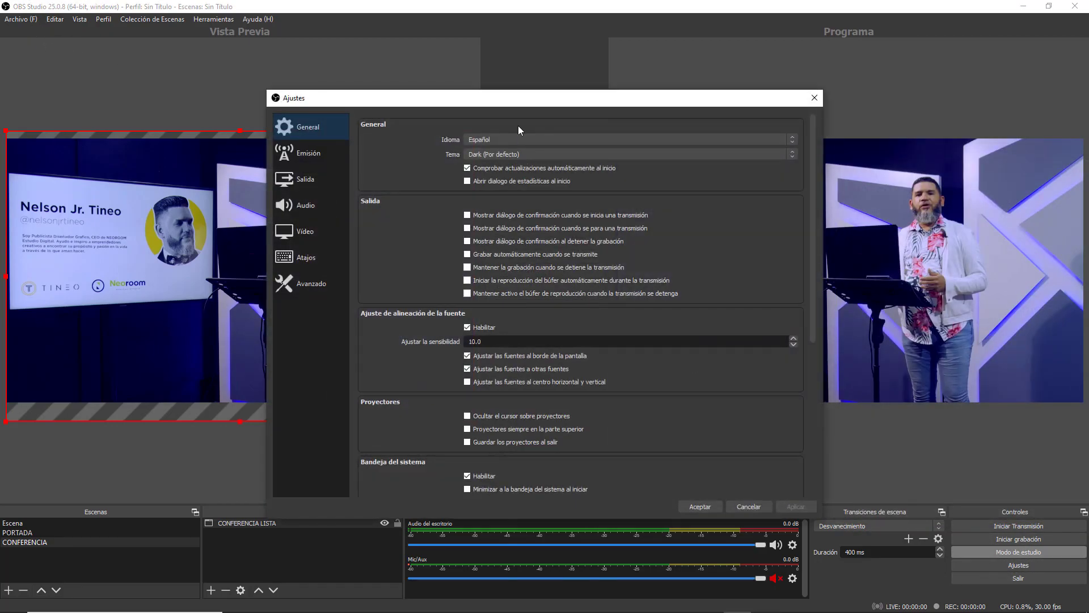
{"action": "left_click", "coordinate": [318, 152]}
{"action": "left_click", "coordinate": [513, 163]}
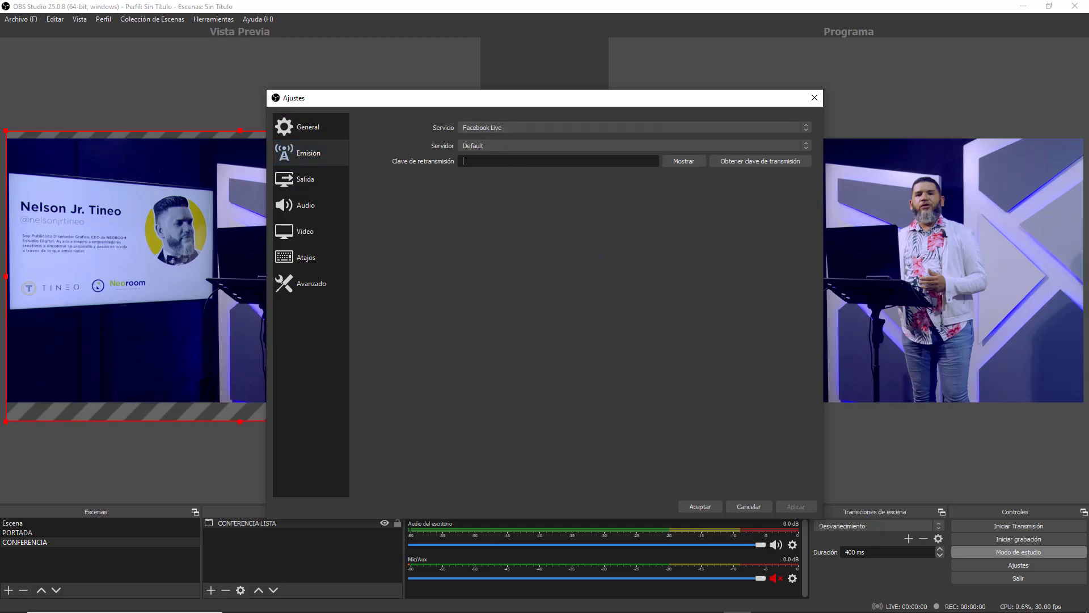
- Switch to Chrome and create a live video from the Triunfar Academy Facebook page
{"action": "mouse_move", "coordinate": [321, 605]}
{"action": "left_click", "coordinate": [383, 547]}
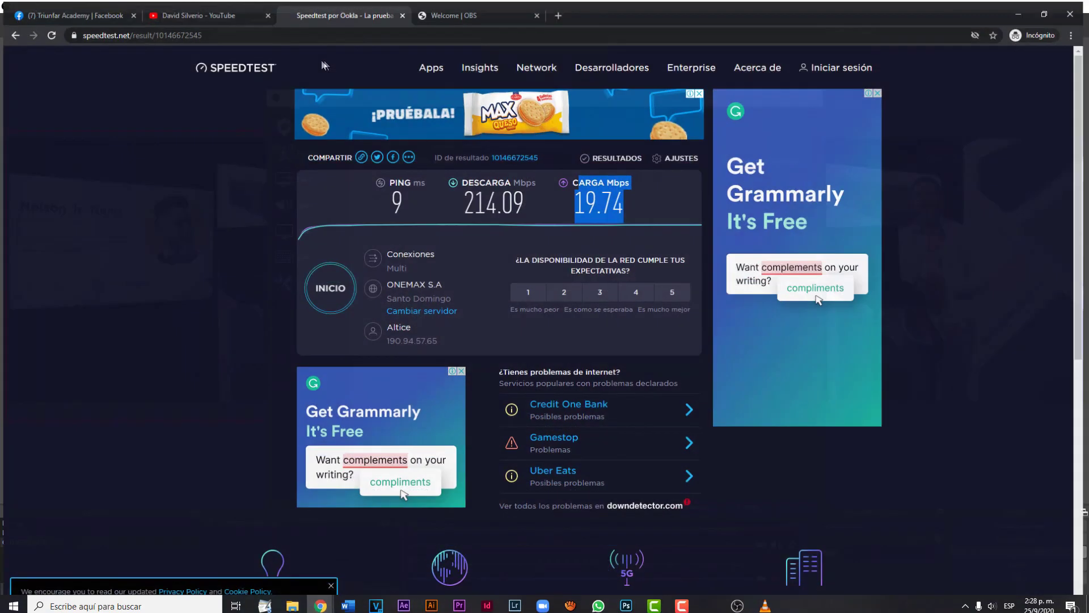
{"action": "left_click", "coordinate": [74, 9]}
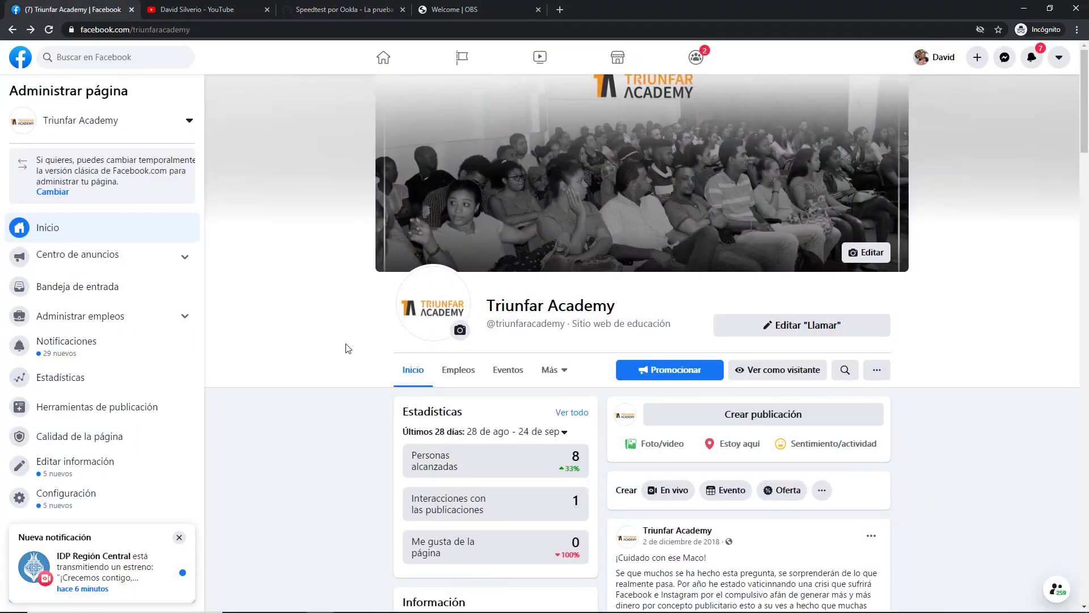
{"action": "scroll", "coordinate": [348, 349], "scroll_direction": "down", "scroll_amount": 5}
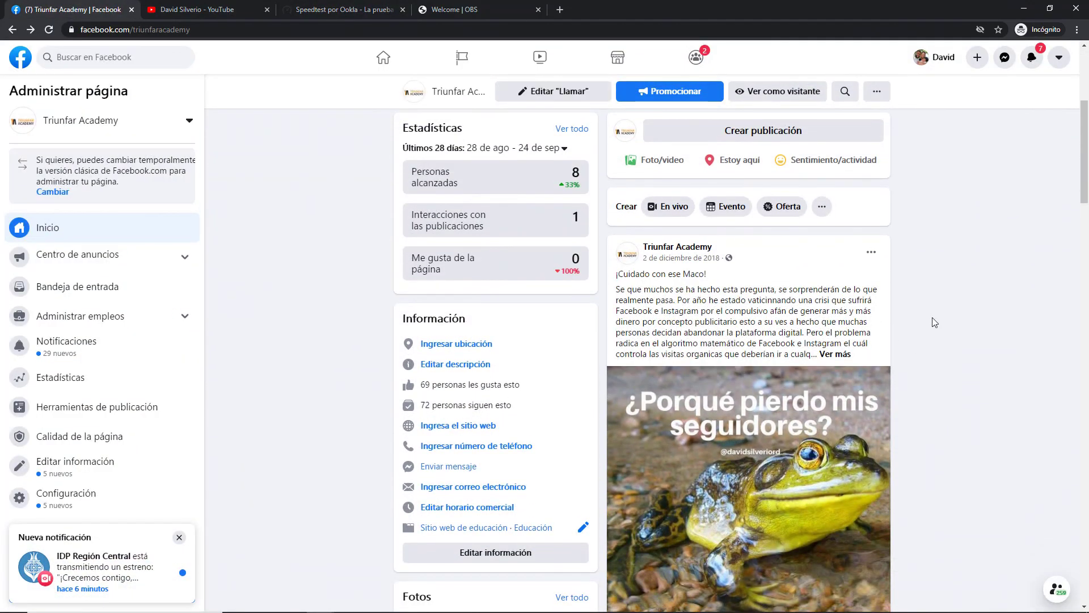
{"action": "scroll", "coordinate": [931, 322], "scroll_direction": "up", "scroll_amount": 1}
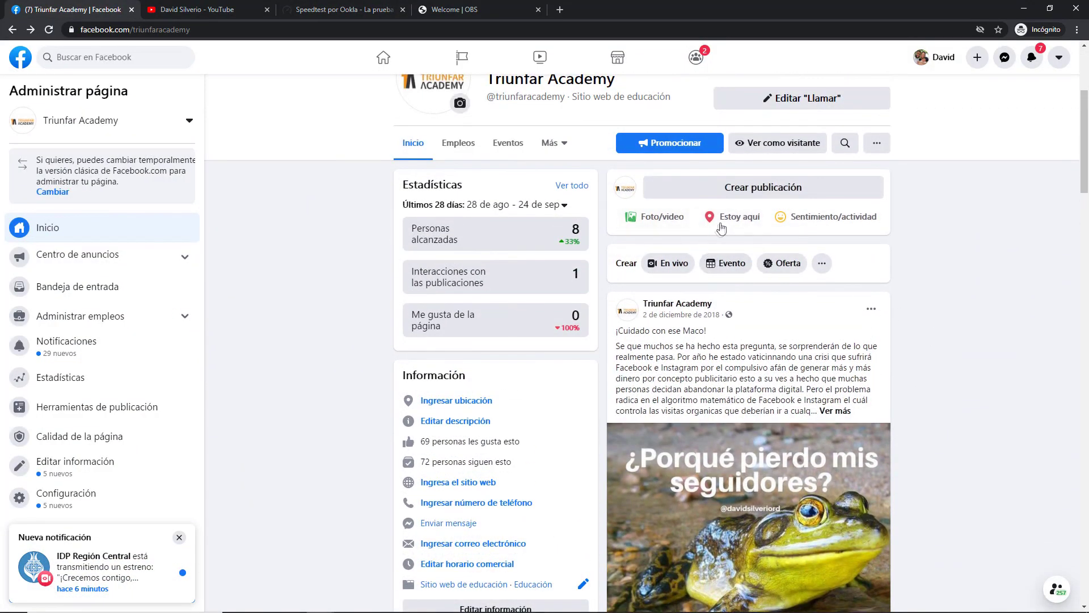
{"action": "left_click", "coordinate": [669, 263]}
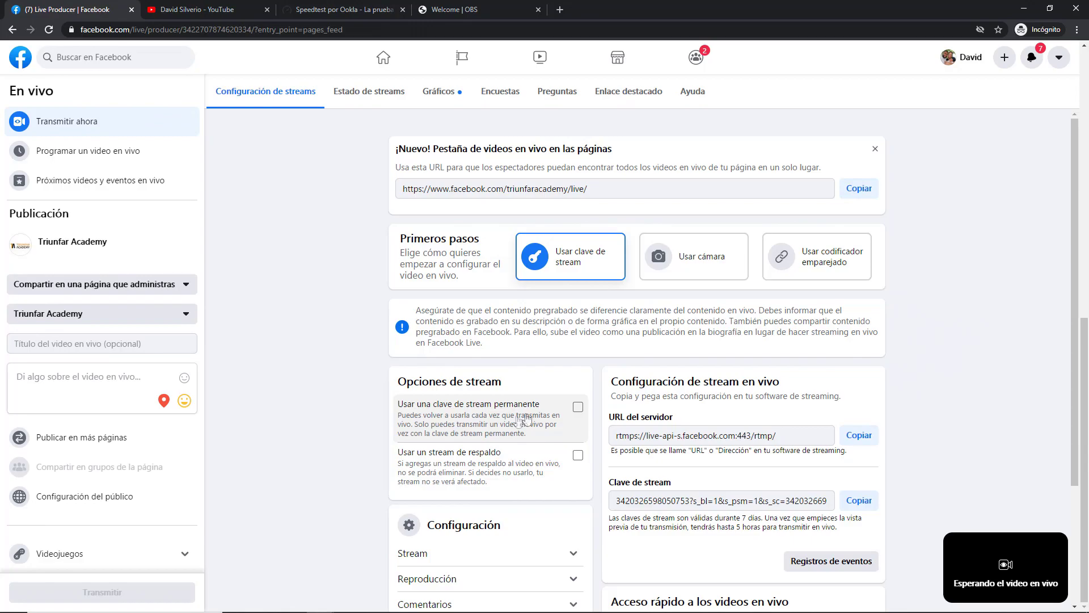
- Enable the permanent stream key in Facebook and paste it into the Clave de retransmisión field in the OBS settings, applying the change
{"action": "left_click", "coordinate": [578, 407]}
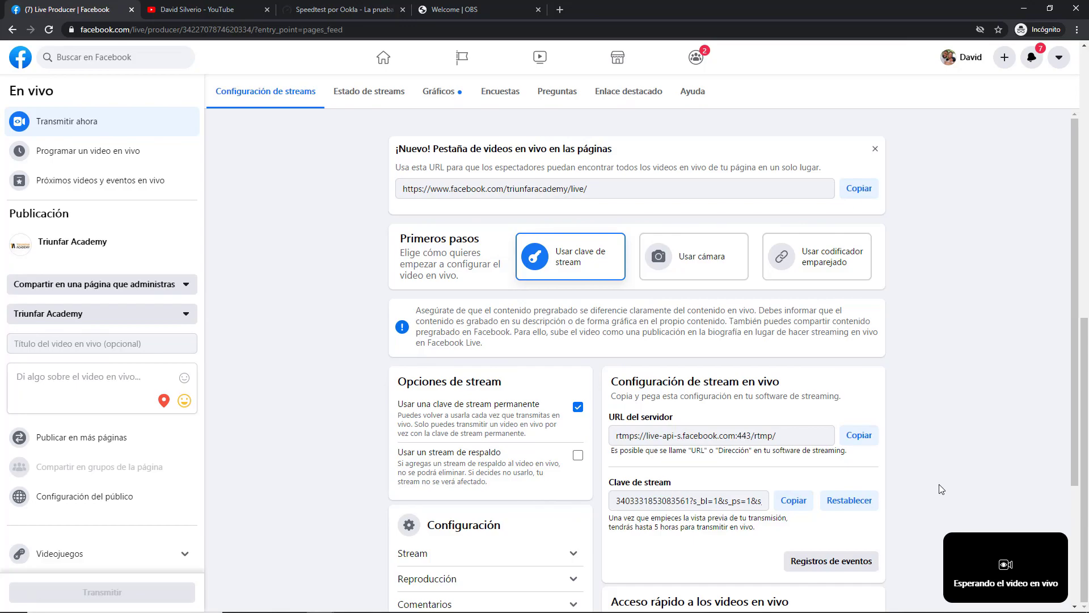
{"action": "left_click", "coordinate": [793, 500]}
{"action": "left_click", "coordinate": [736, 602]}
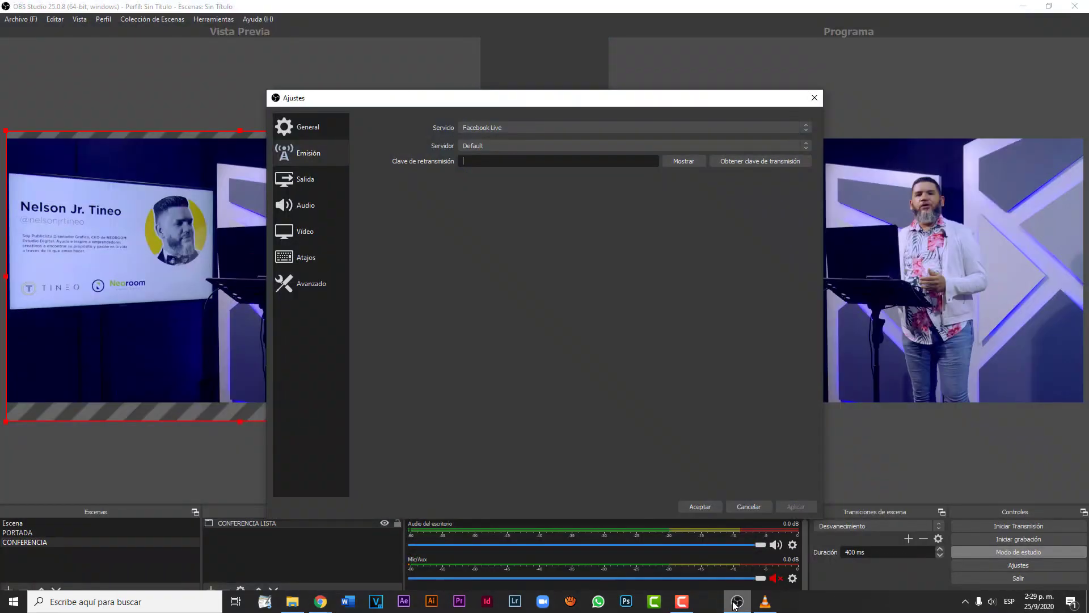
{"action": "right_click", "coordinate": [480, 163]}
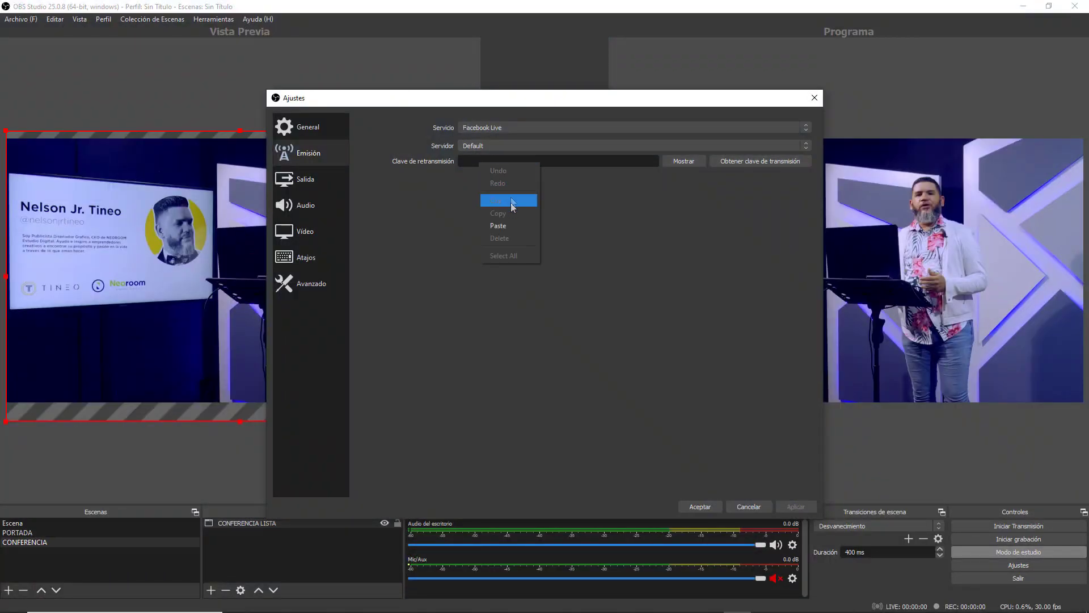
{"action": "left_click", "coordinate": [507, 226]}
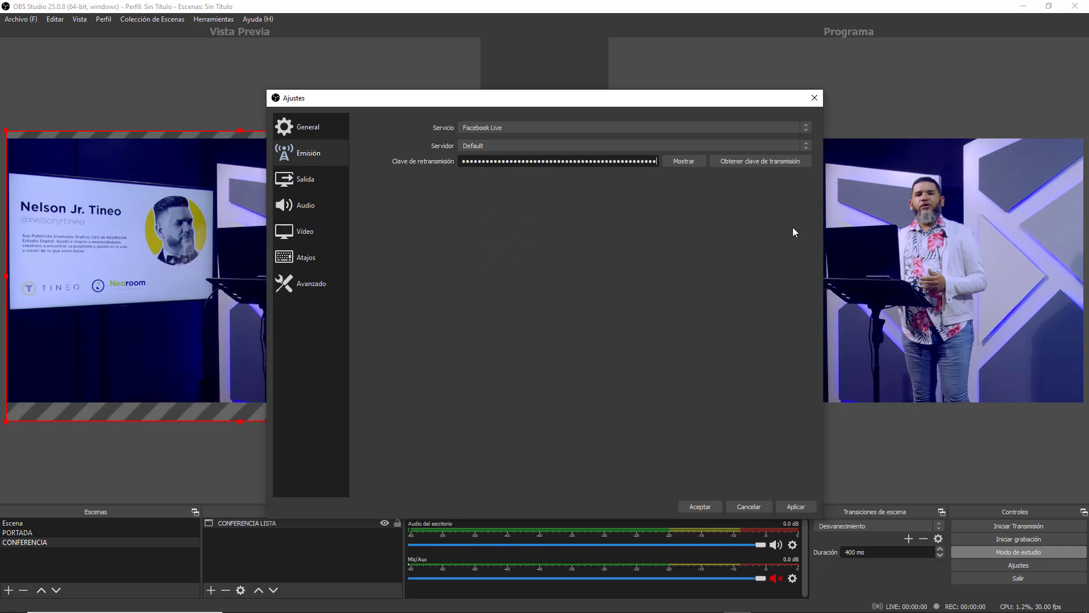
{"action": "left_click", "coordinate": [792, 506]}
{"action": "left_click", "coordinate": [703, 506]}
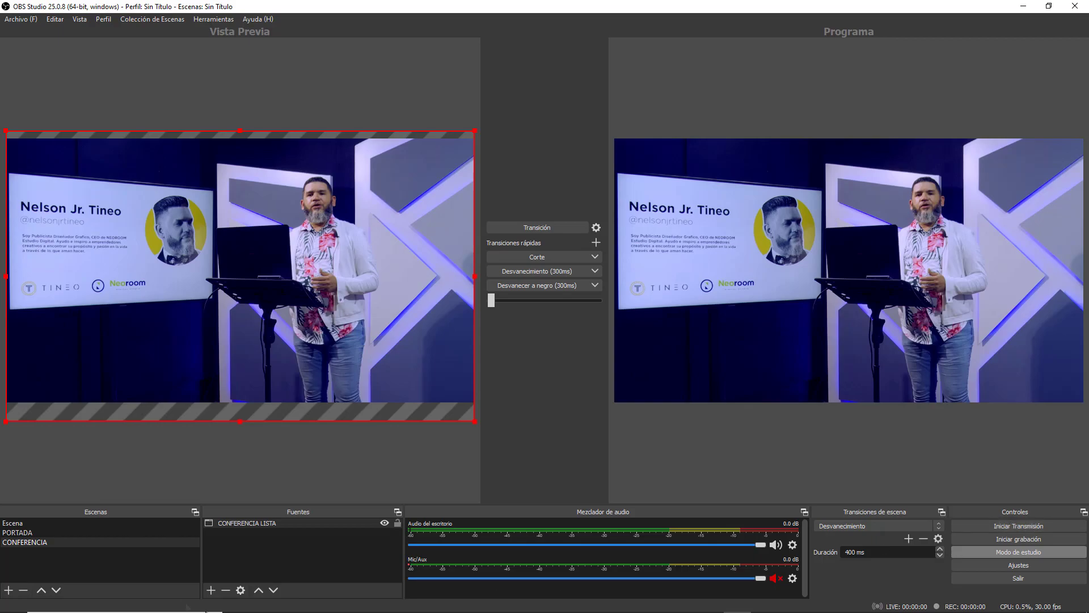
- Transition the PORTADA scene to the program and start the stream
{"action": "left_click", "coordinate": [31, 530]}
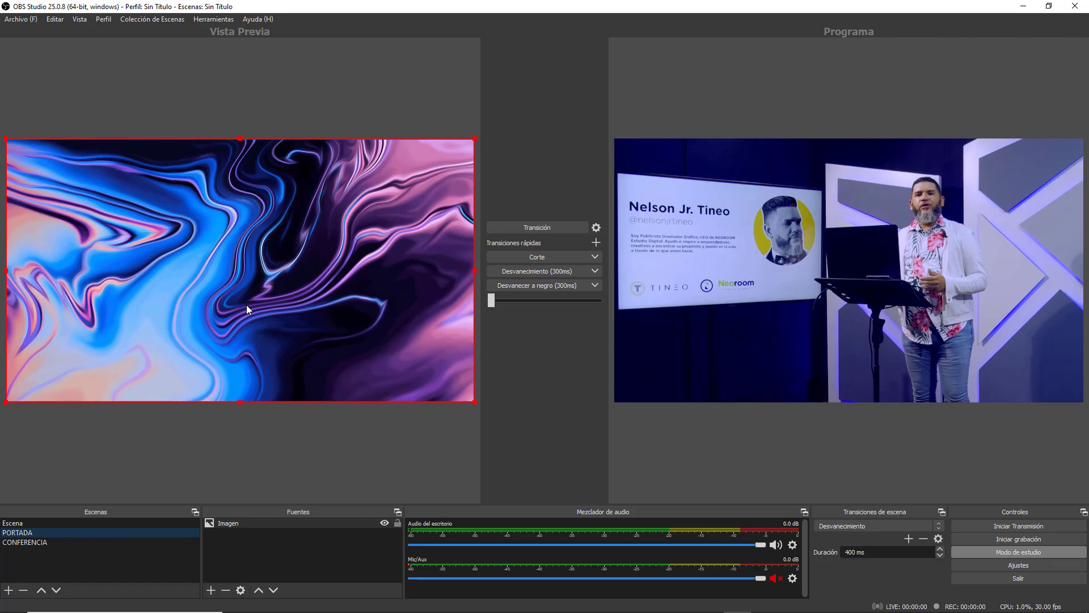
{"action": "left_click", "coordinate": [551, 222]}
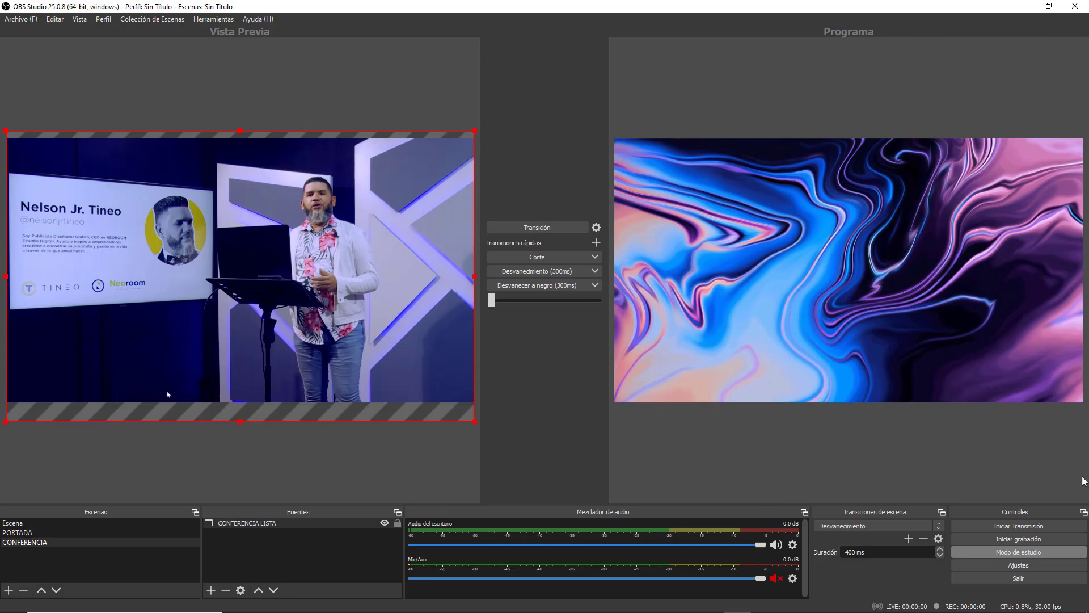
{"action": "left_click", "coordinate": [1014, 527]}
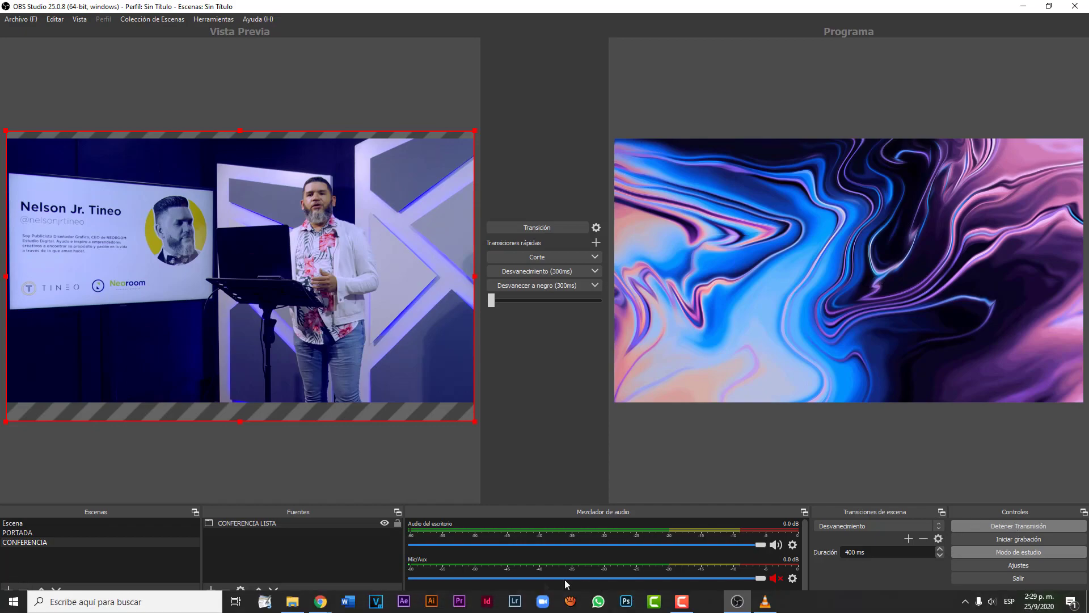
- Switch to Facebook Live Producer in Chrome and enter the title CONFERENCIA VIRTUAL 2020 and the description MONETIZAR REDES SOCIALES
{"action": "left_click", "coordinate": [320, 602]}
{"action": "left_click", "coordinate": [381, 554]}
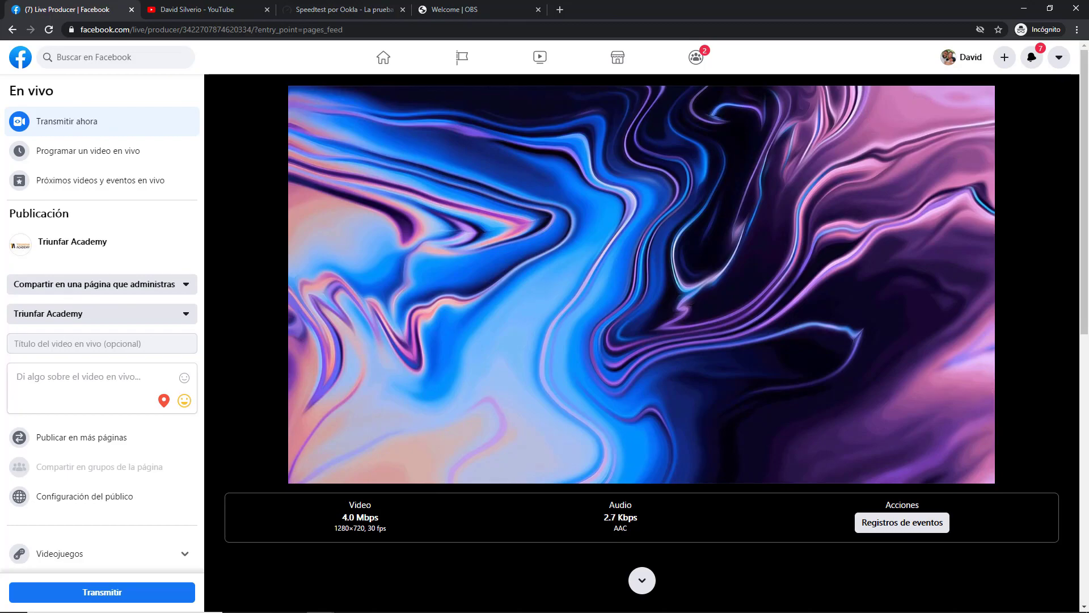
{"action": "left_click", "coordinate": [95, 342]}
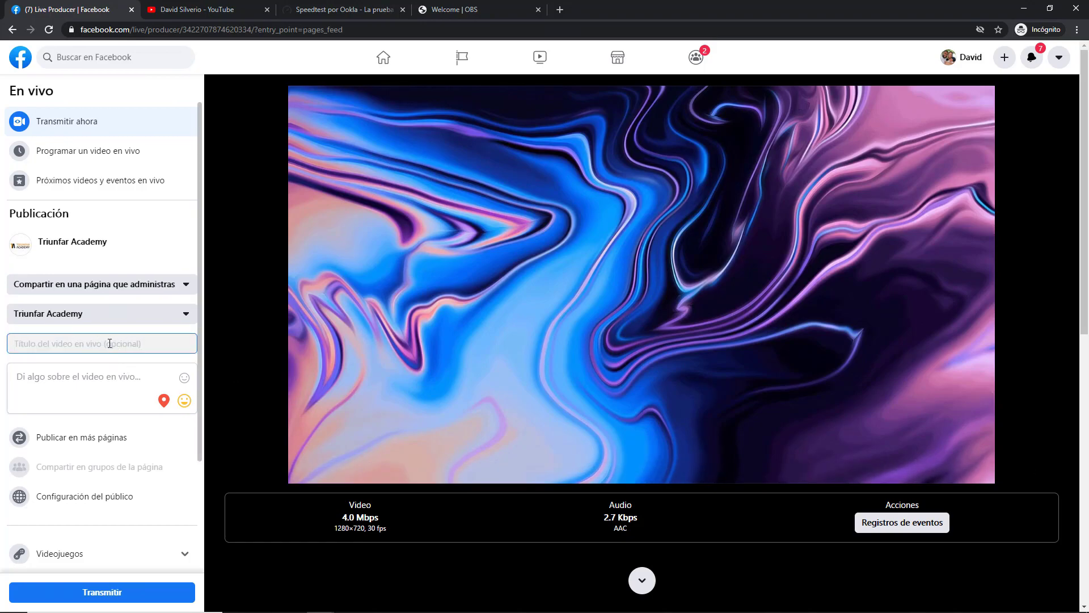
{"action": "type", "text": "CONFERENCIA VIR"}
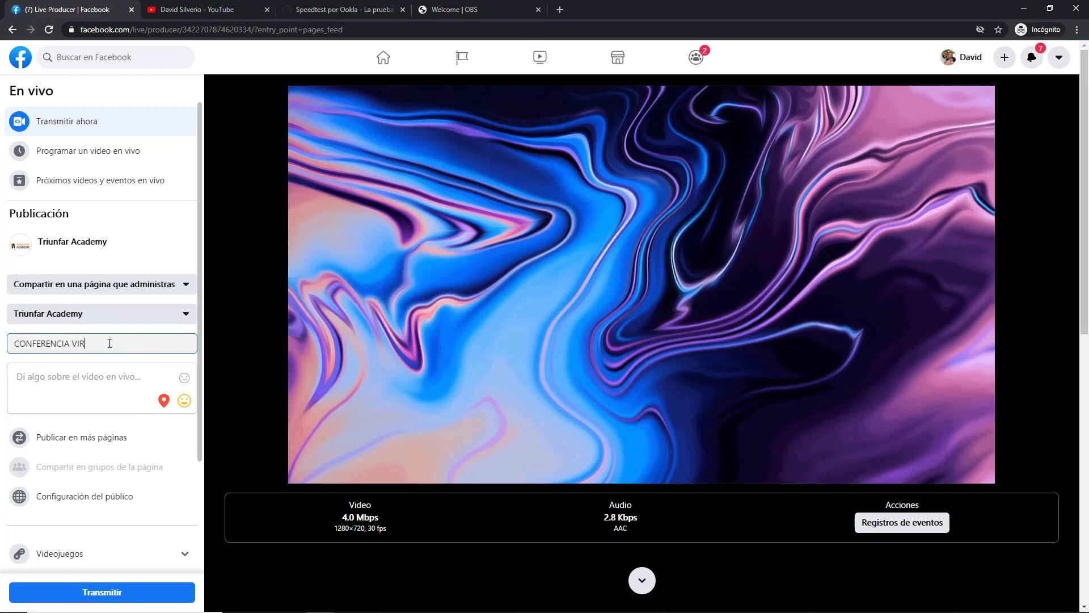
{"action": "type", "text": "TUAL 2020"}
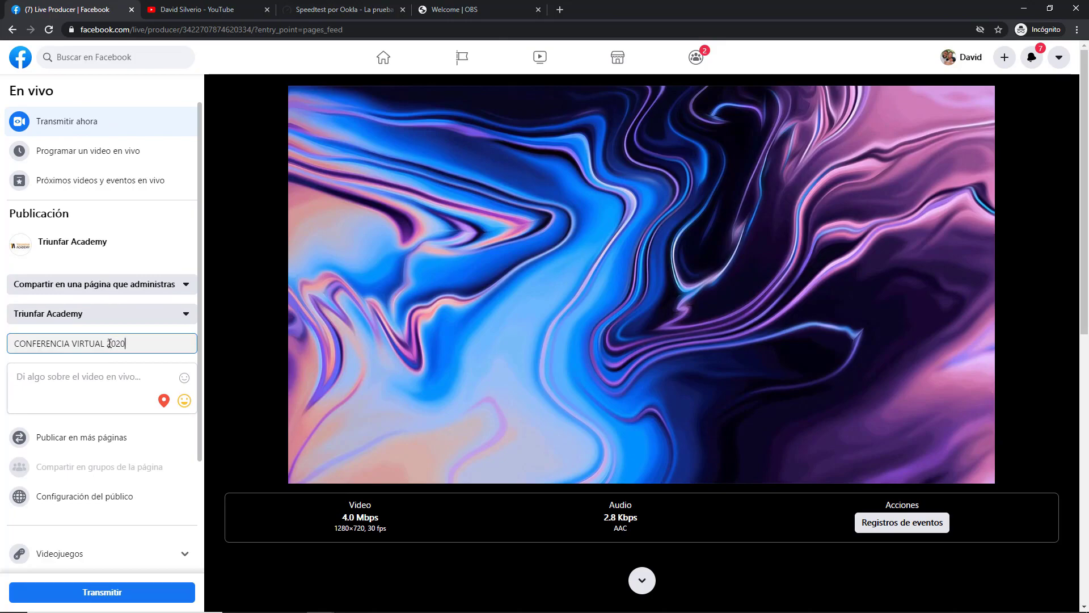
{"action": "left_click", "coordinate": [104, 376]}
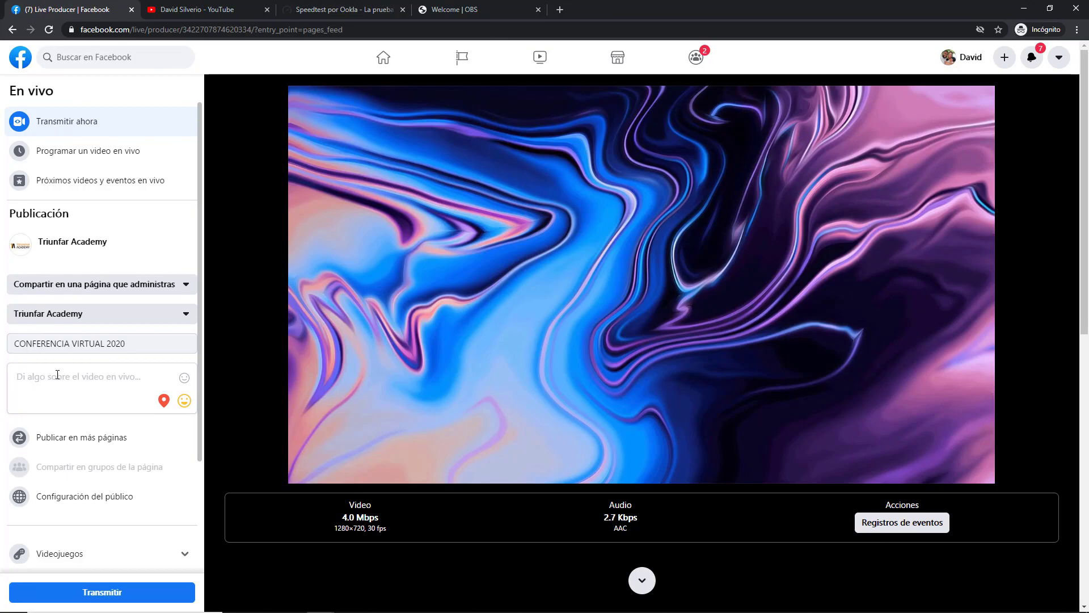
{"action": "type", "text": "MONETIZAR REDES SOCIALES"}
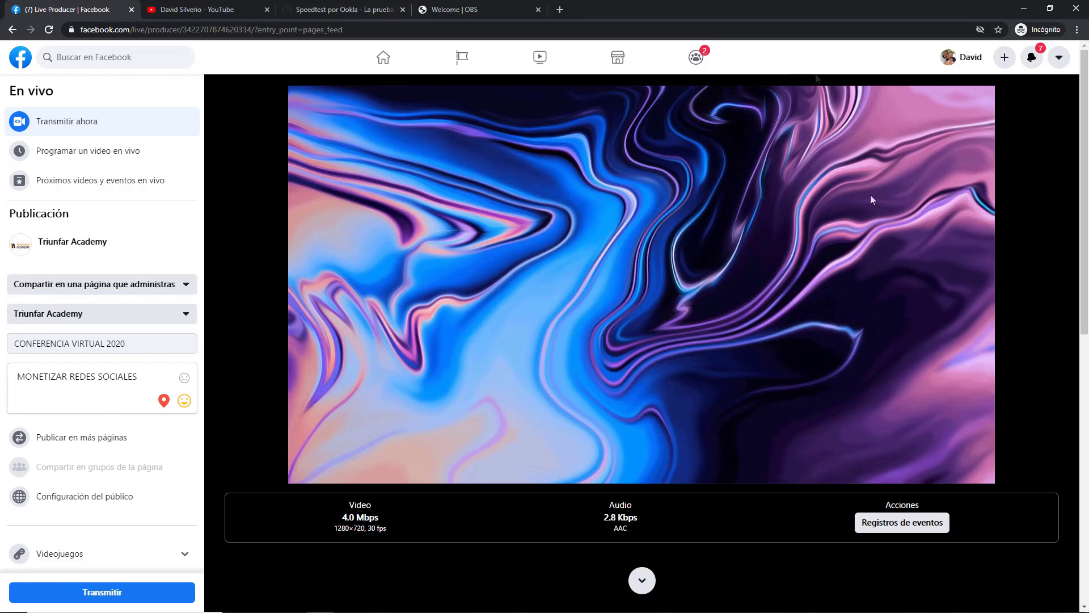
- Switch to the VLC window with TINEO.mp4
{"action": "left_click", "coordinate": [774, 605]}
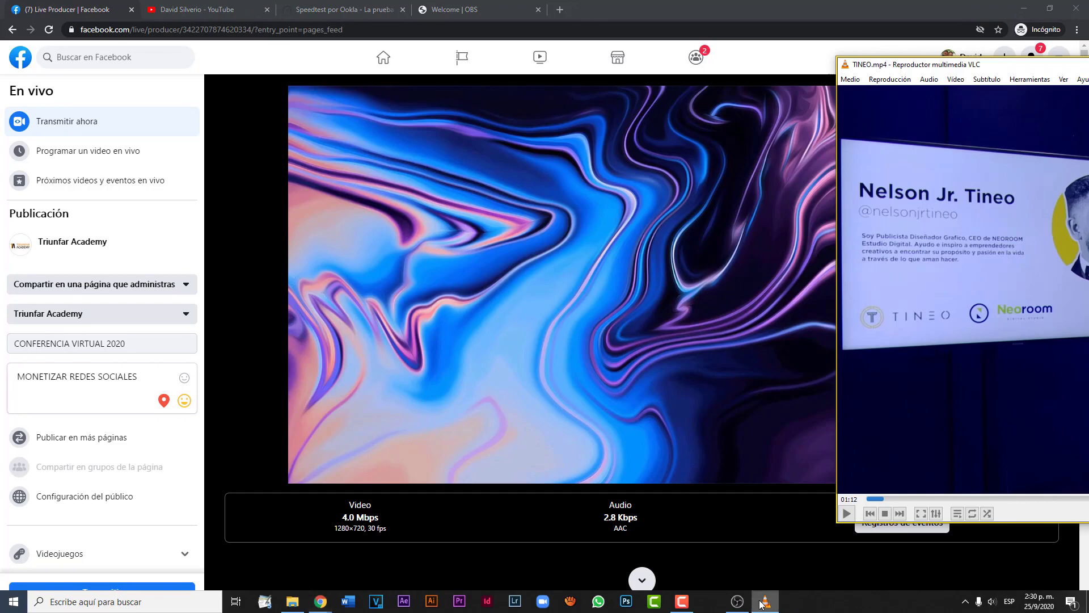